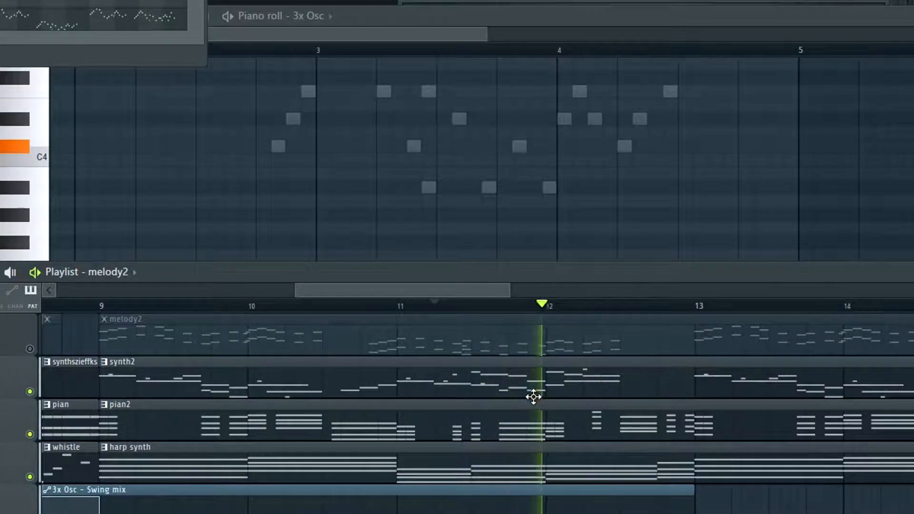
Step: Unmute the melody2 playlist track and play the arrangement from bar 10 with the melody included
{"action": "key", "text": "space"}
{"action": "left_click", "coordinate": [30, 349]}
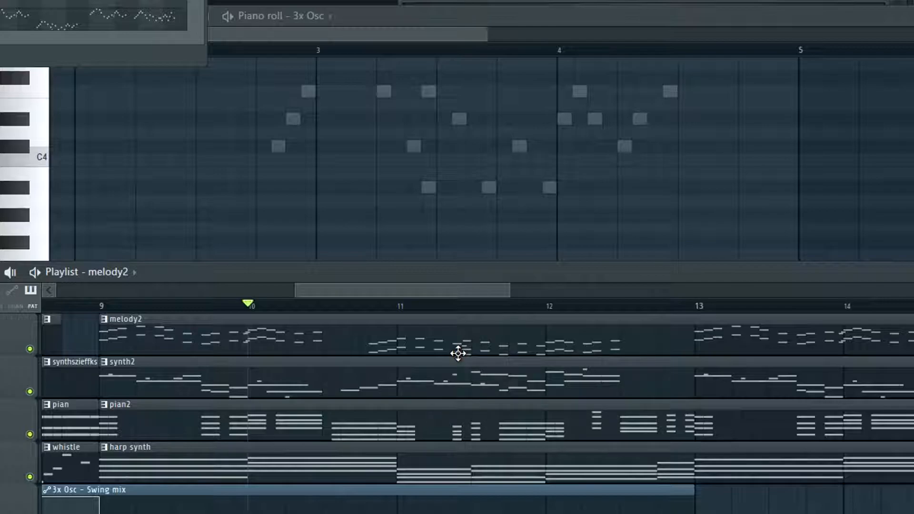
{"action": "key", "text": "space"}
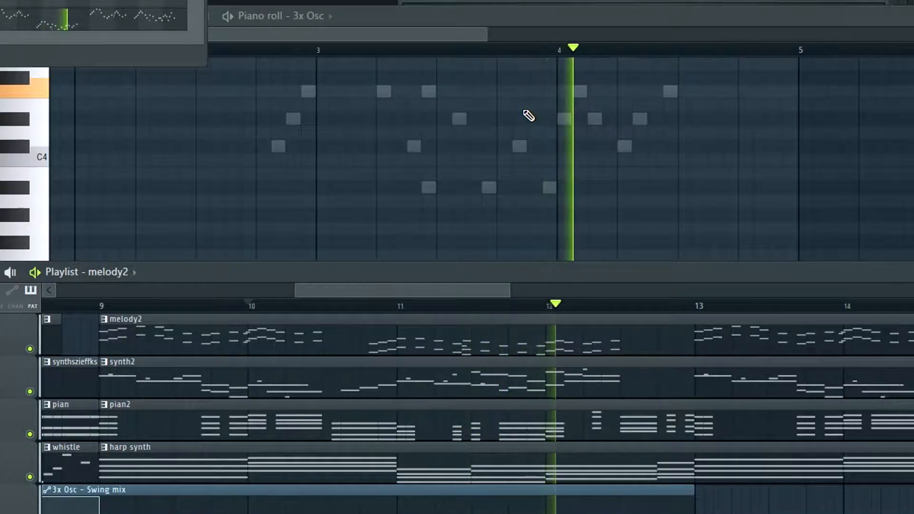
{"action": "key", "text": "space"}
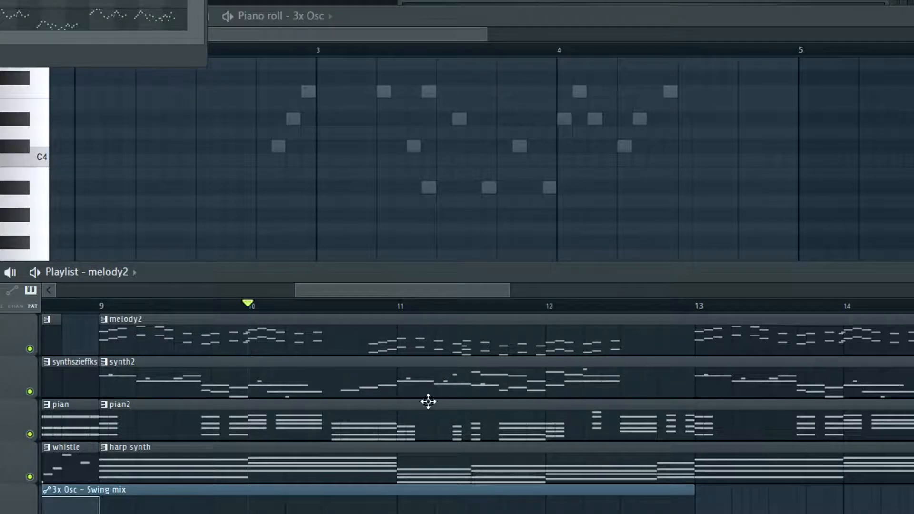
{"action": "scroll", "coordinate": [446, 359], "scroll_direction": "down", "scroll_amount": 5}
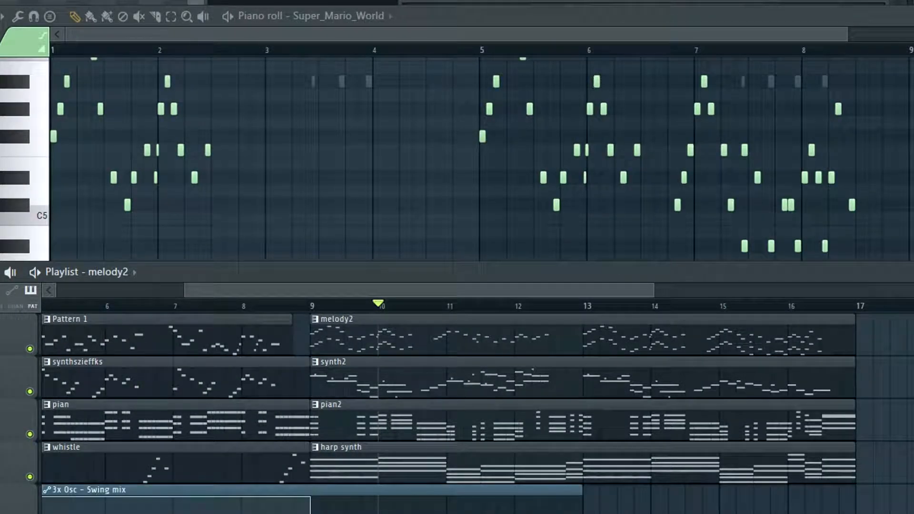
{"action": "key", "text": "space"}
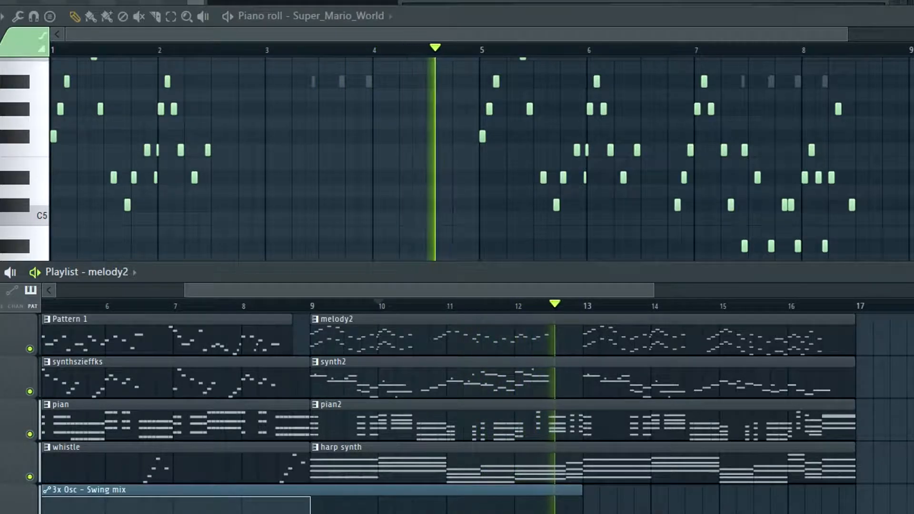
{"action": "key", "text": "space"}
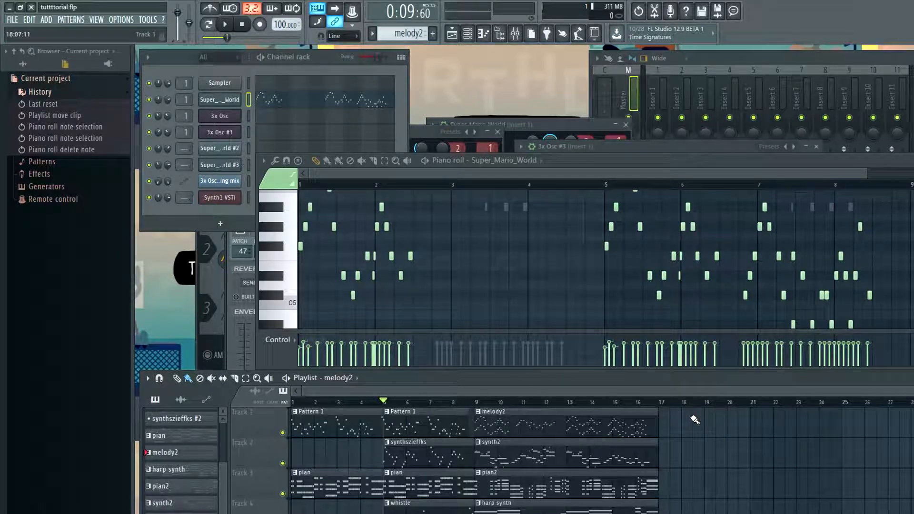
Step: Add a new SoundFont Player channel and load Super_Mario_World.sf2 into it
{"action": "left_click", "coordinate": [45, 19]}
{"action": "left_click", "coordinate": [179, 32]}
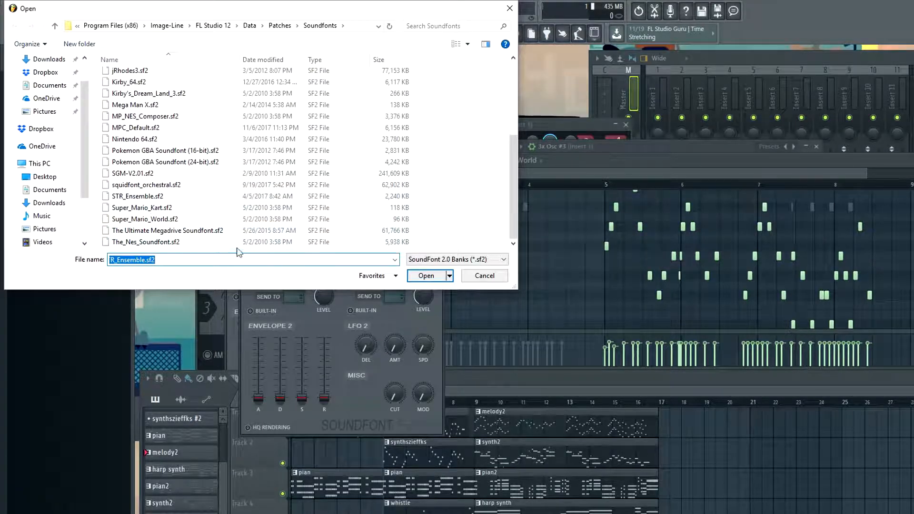
{"action": "double_click", "coordinate": [146, 219]}
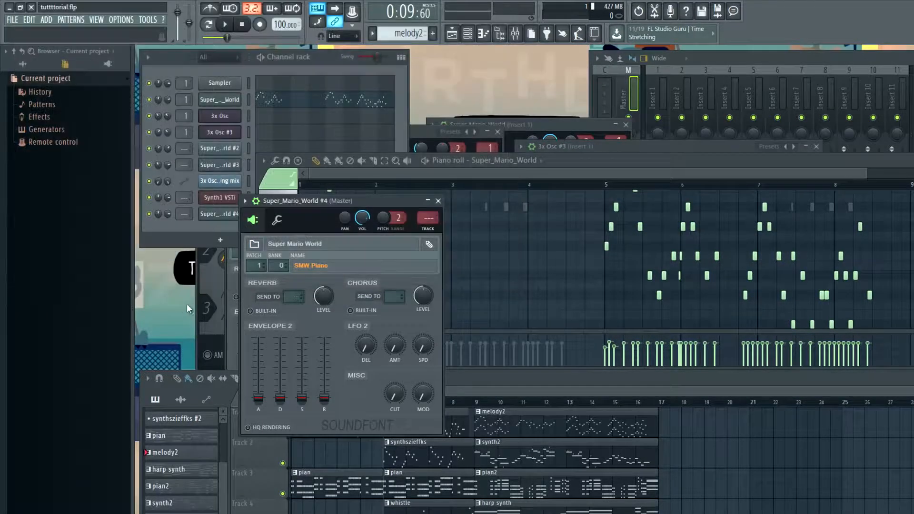
Step: Choose the SMW Percussion patch for the new Super_Mario_World #4 channel and audition a few of its drum sounds
{"action": "left_click", "coordinate": [302, 265]}
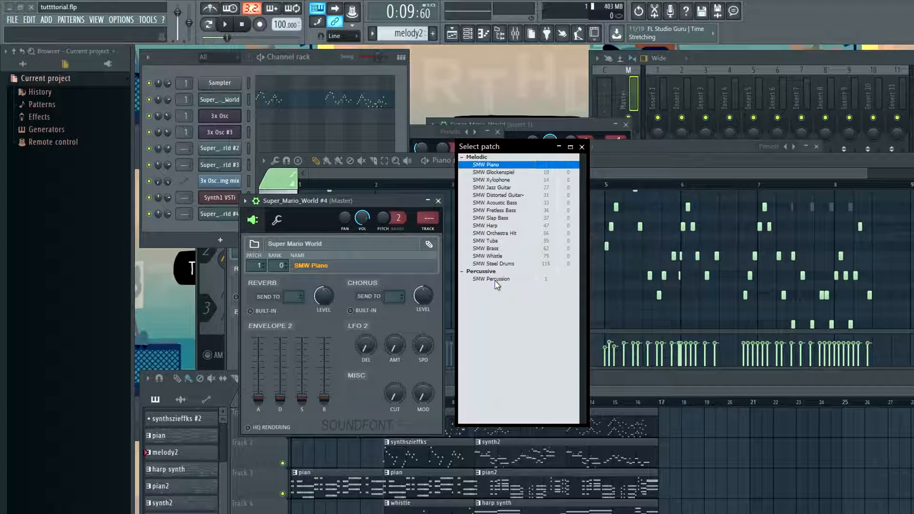
{"action": "double_click", "coordinate": [495, 280]}
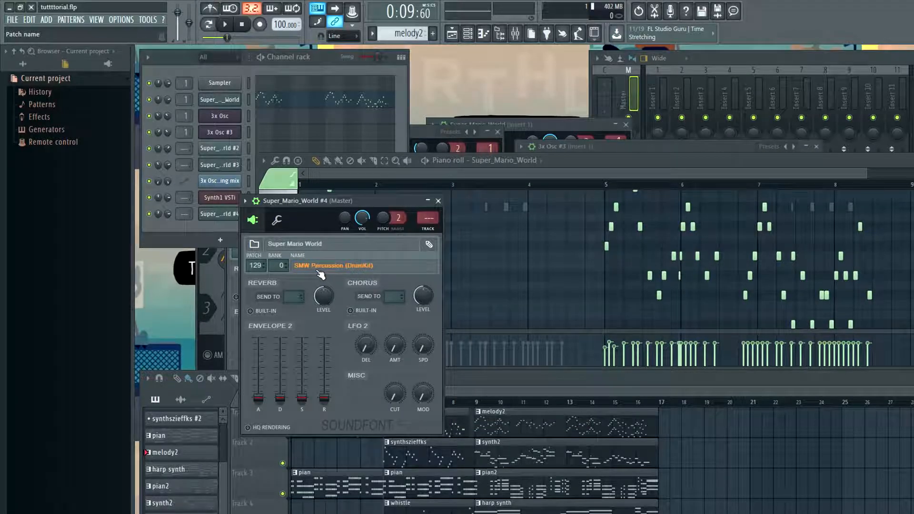
{"action": "key", "text": "space"}
{"action": "key", "text": "n"}
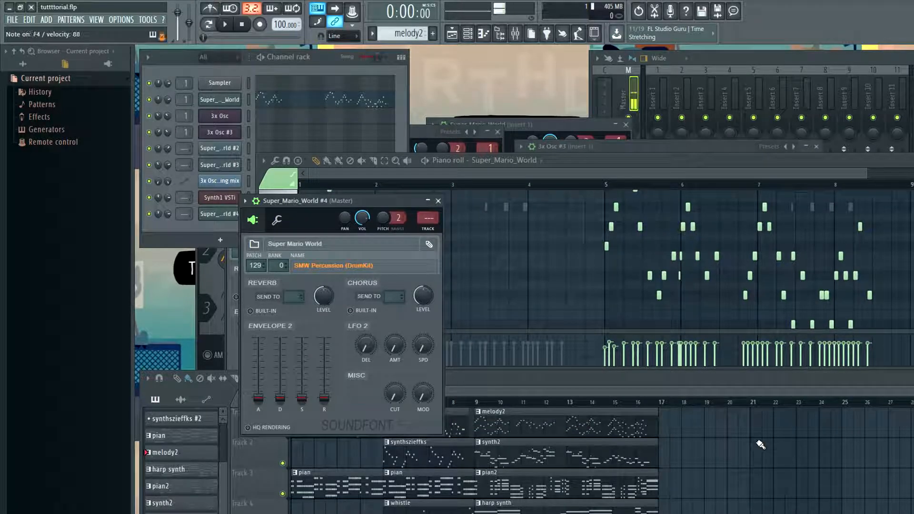
{"action": "key", "text": "m"}
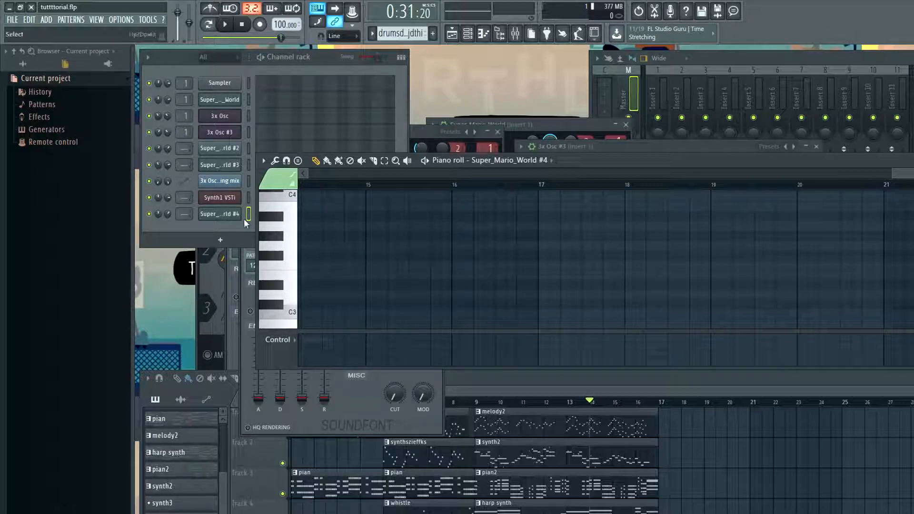
Step: Audition the percussion sounds of Super_Mario_World #4 across the piano roll keys between C3 and C4
{"action": "left_click_drag", "start_coordinate": [293, 232], "coordinate": [293, 315]}
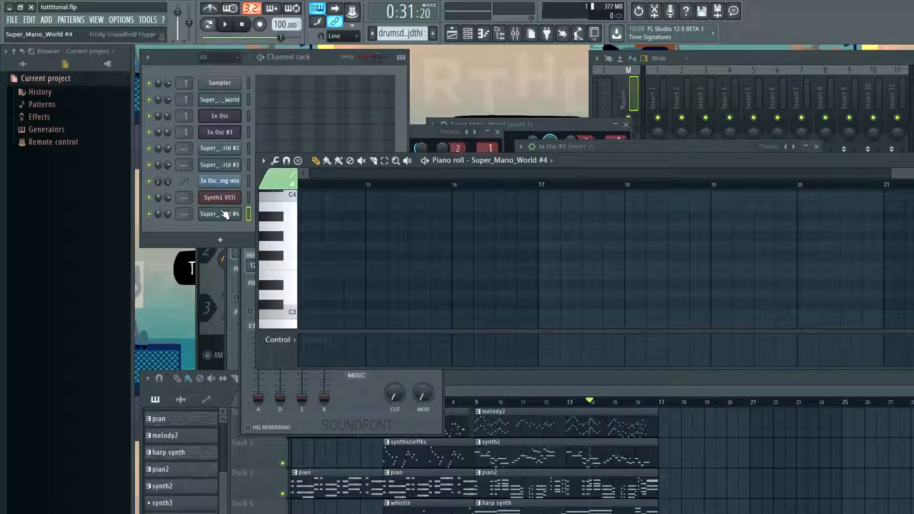
{"action": "scroll", "coordinate": [408, 265], "scroll_direction": "up", "scroll_amount": 2}
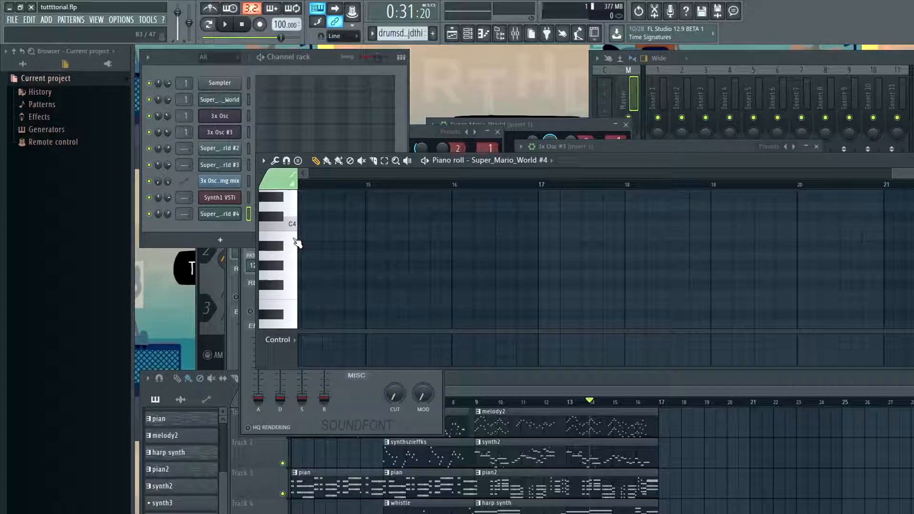
{"action": "scroll", "coordinate": [293, 245], "scroll_direction": "down", "scroll_amount": 2}
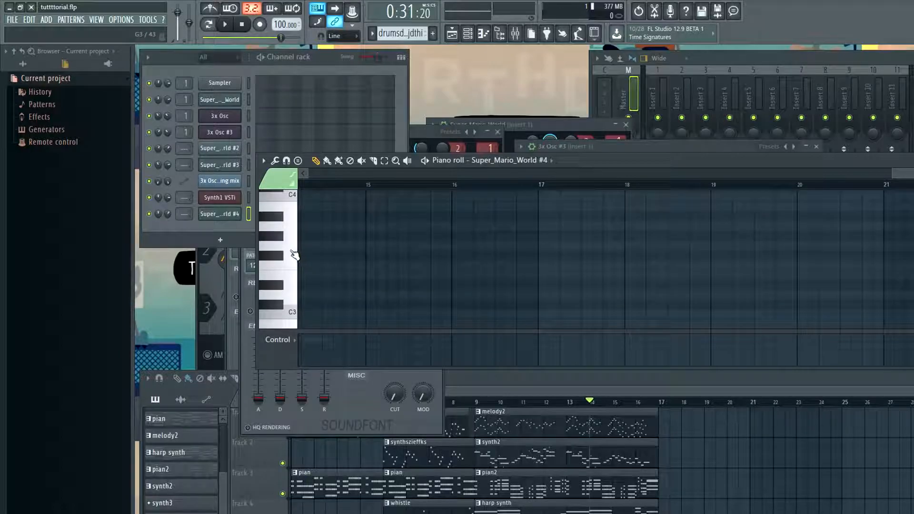
{"action": "left_click_drag", "start_coordinate": [285, 261], "coordinate": [280, 216]}
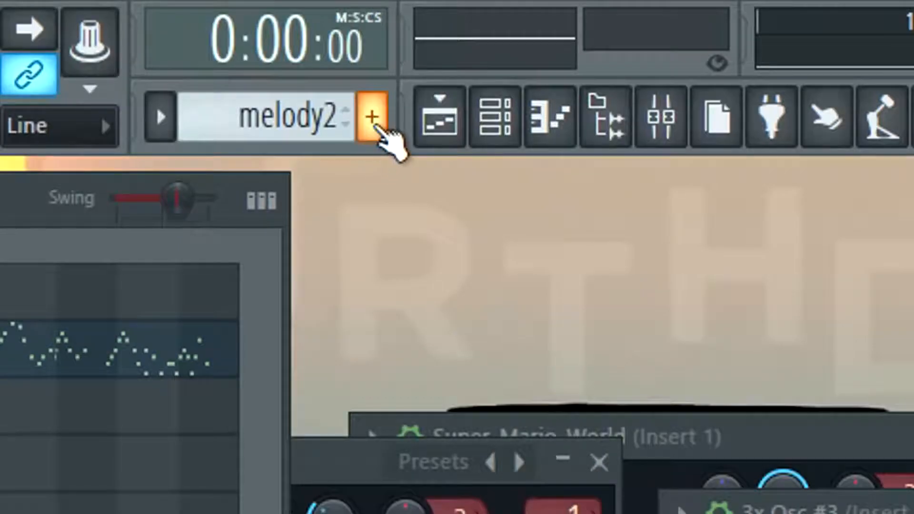
Step: Create a new pattern named "drumsdkfmnsgkjdthi" and record a live drum performance into it with the Super_Mario_World #4 channel
{"action": "left_click", "coordinate": [433, 33]}
{"action": "type", "text": "drumsdkfmnsgkjdthi"}
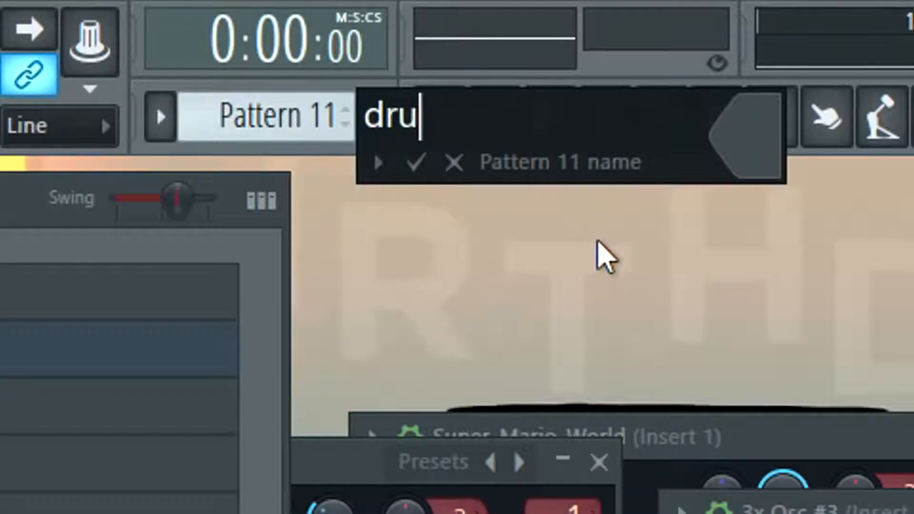
{"action": "key", "text": "Return"}
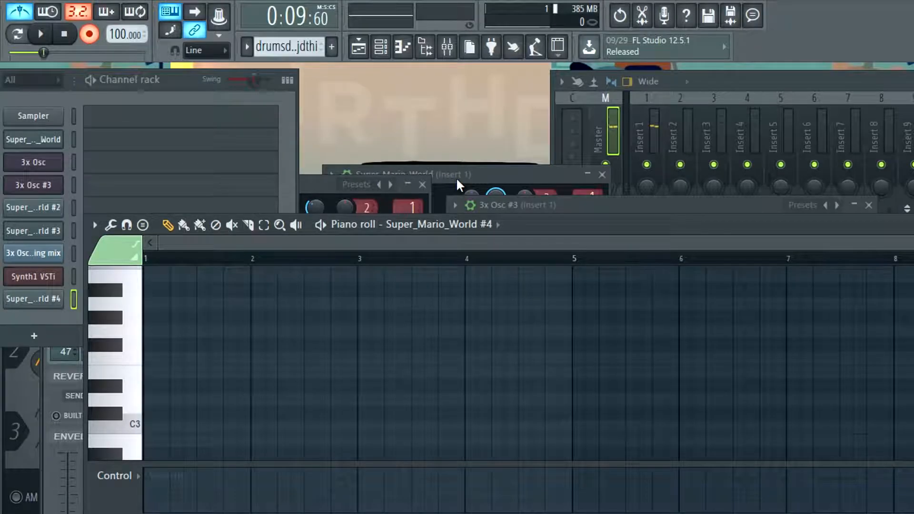
{"action": "key", "text": "space"}
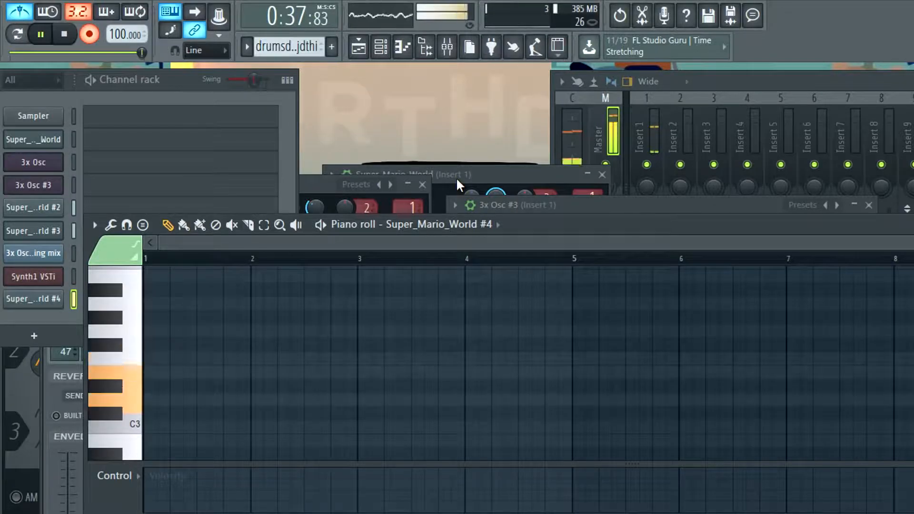
{"action": "key", "text": "space"}
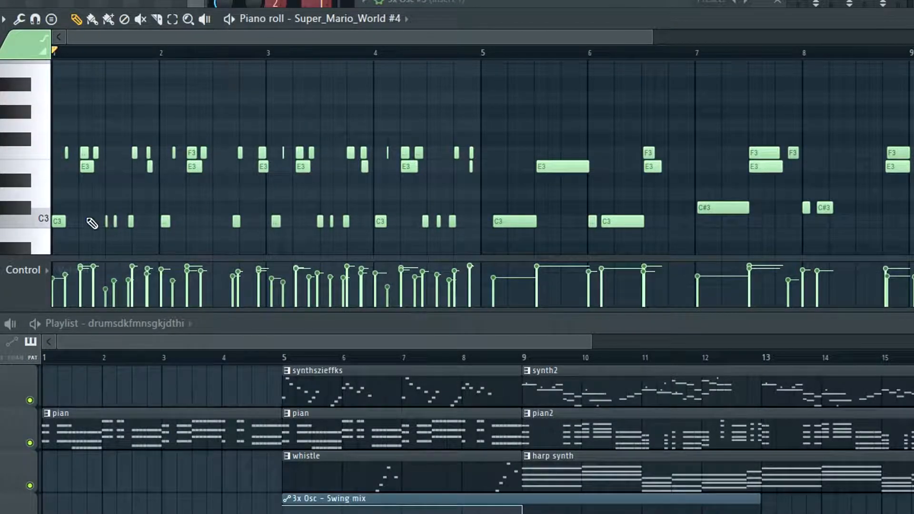
Step: Align the recorded drum notes to the piano roll grid
{"action": "scroll", "coordinate": [111, 185], "scroll_direction": "up", "scroll_amount": 5, "text": "ctrl"}
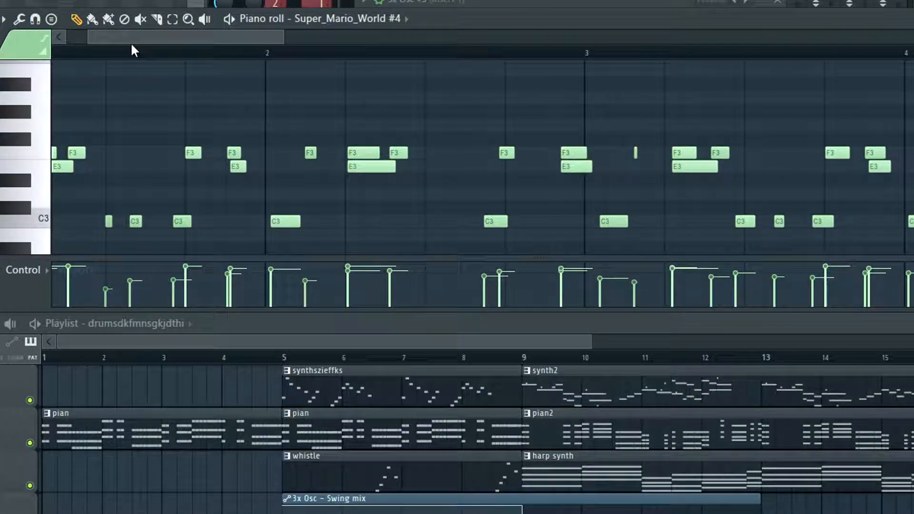
{"action": "scroll", "coordinate": [249, 178], "scroll_direction": "down", "scroll_amount": 1, "text": "ctrl"}
{"action": "scroll", "coordinate": [206, 170], "scroll_direction": "down", "scroll_amount": 1}
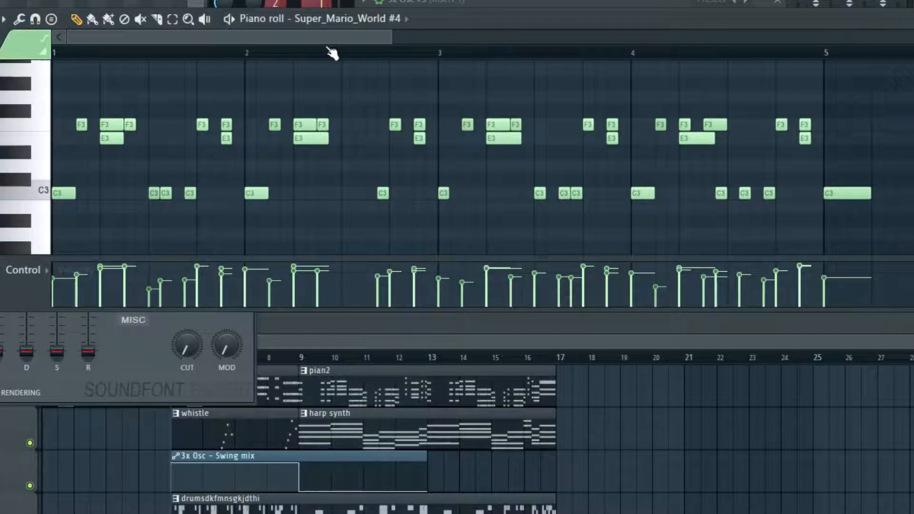
{"action": "mouse_move", "coordinate": [275, 126]}
{"action": "left_mouse_down"}
{"action": "mouse_move", "coordinate": [288, 125]}
{"action": "mouse_move", "coordinate": [280, 126]}
{"action": "left_mouse_up"}
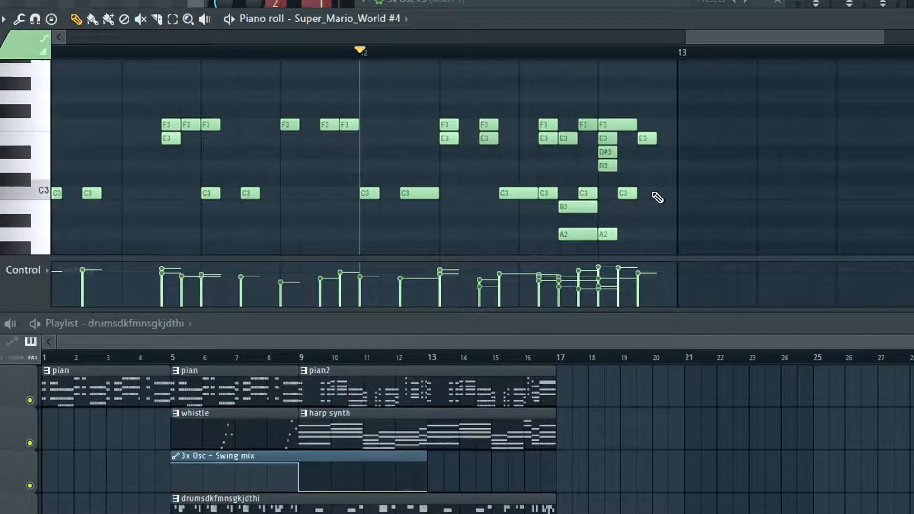
Step: Play the drum pattern from bar 12 and delete the stray A2, B2 and D#3 notes just before bar 13
{"action": "key", "text": "space"}
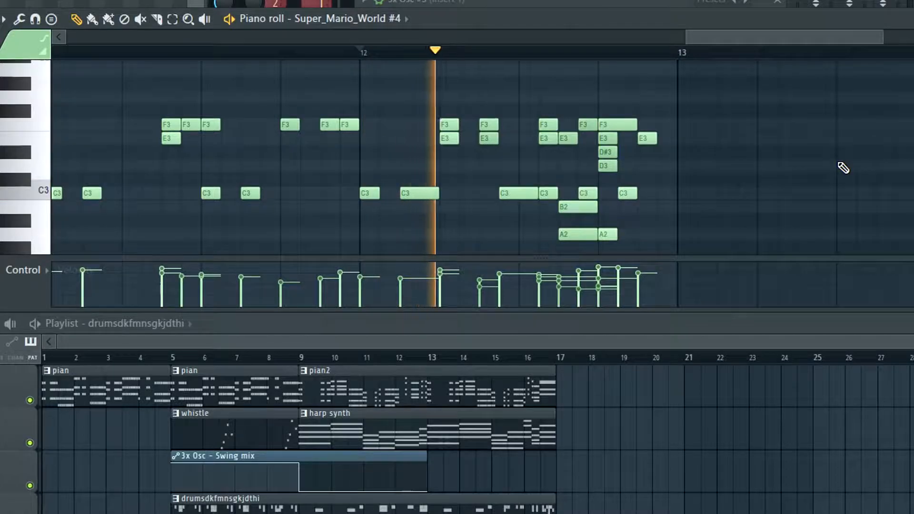
{"action": "key", "text": "space"}
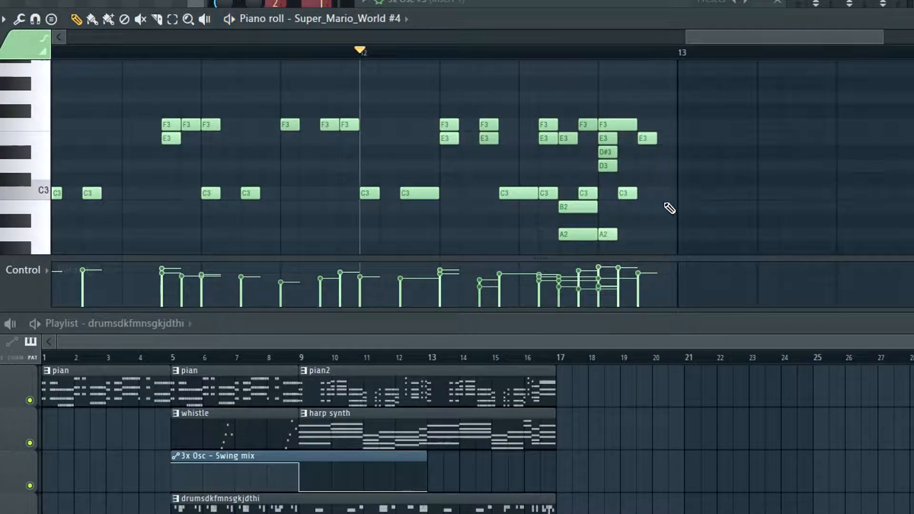
{"action": "right_click", "coordinate": [579, 234]}
{"action": "left_click", "coordinate": [567, 206]}
{"action": "right_click", "coordinate": [606, 234]}
{"action": "right_click", "coordinate": [576, 208]}
{"action": "left_click", "coordinate": [608, 167]}
{"action": "left_click", "coordinate": [608, 152]}
{"action": "right_click", "coordinate": [610, 154]}
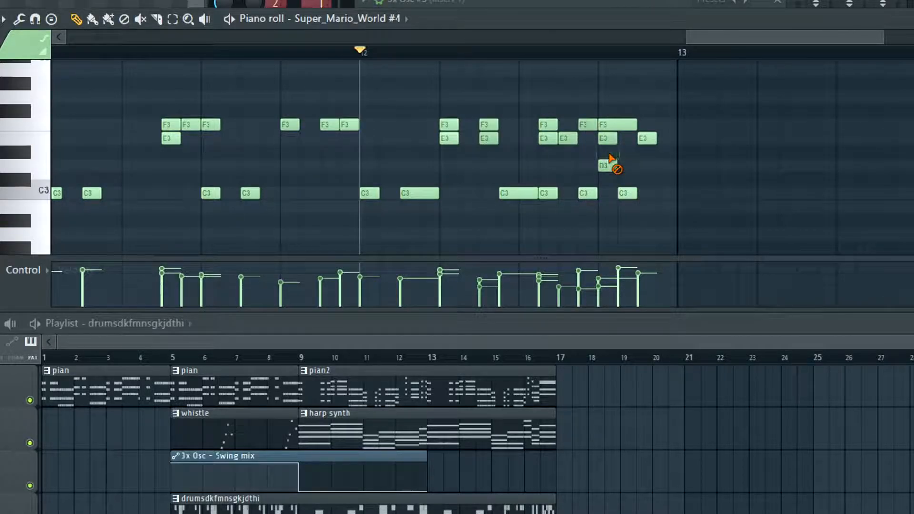
Step: Rework the drum fill in bar 12 by adding D3 and E3 hits mid-bar and an E3 hit at the bar's end
{"action": "double_click", "coordinate": [607, 165]}
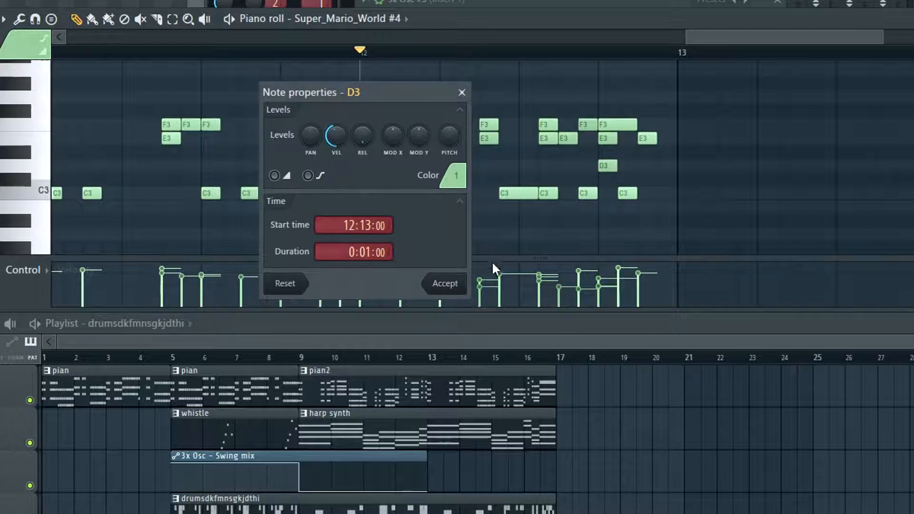
{"action": "left_click", "coordinate": [460, 287]}
{"action": "scroll", "coordinate": [631, 184], "scroll_direction": "down", "scroll_amount": 2}
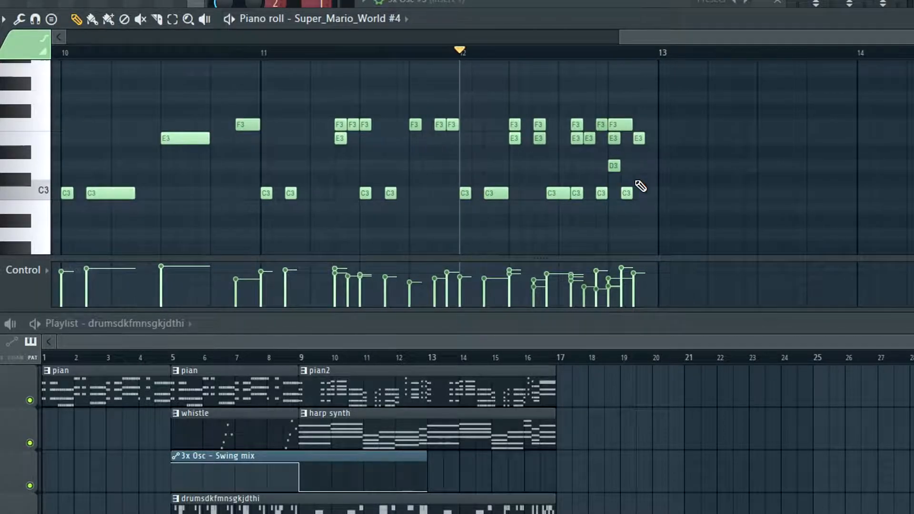
{"action": "left_click_drag", "start_coordinate": [629, 156], "coordinate": [608, 174]}
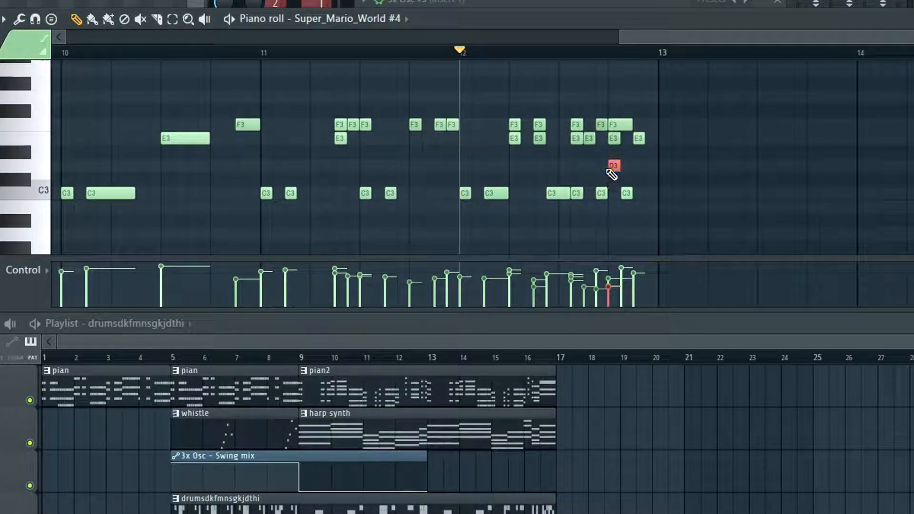
{"action": "scroll", "coordinate": [583, 184], "scroll_direction": "down", "scroll_amount": 3}
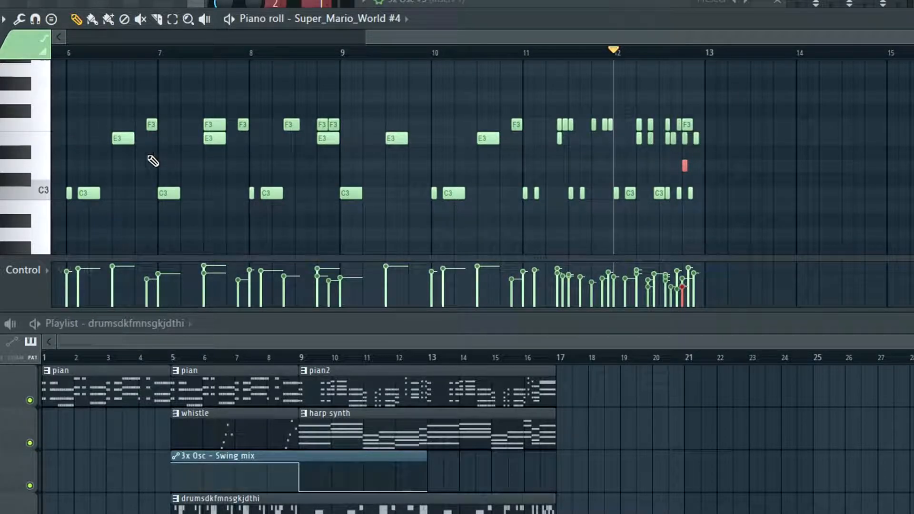
{"action": "scroll", "coordinate": [575, 36], "scroll_direction": "up", "scroll_amount": 3}
{"action": "scroll", "coordinate": [580, 60], "scroll_direction": "down", "scroll_amount": 2}
{"action": "scroll", "coordinate": [808, 163], "scroll_direction": "up", "scroll_amount": 3}
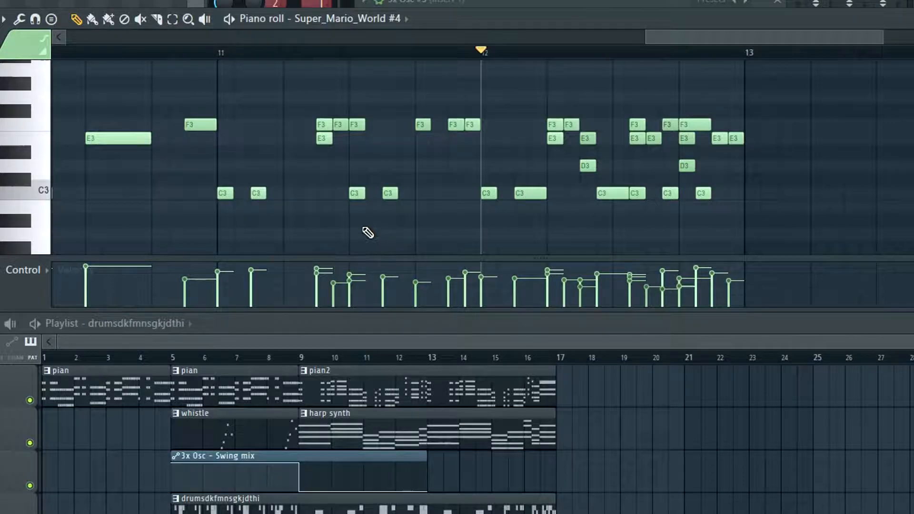
Step: Try giving all drum notes in bars 11 and 12 the same velocity and play the result from bar 11
{"action": "mouse_move", "coordinate": [705, 42]}
{"action": "left_mouse_down"}
{"action": "mouse_move", "coordinate": [682, 39]}
{"action": "mouse_move", "coordinate": [715, 40]}
{"action": "left_mouse_up"}
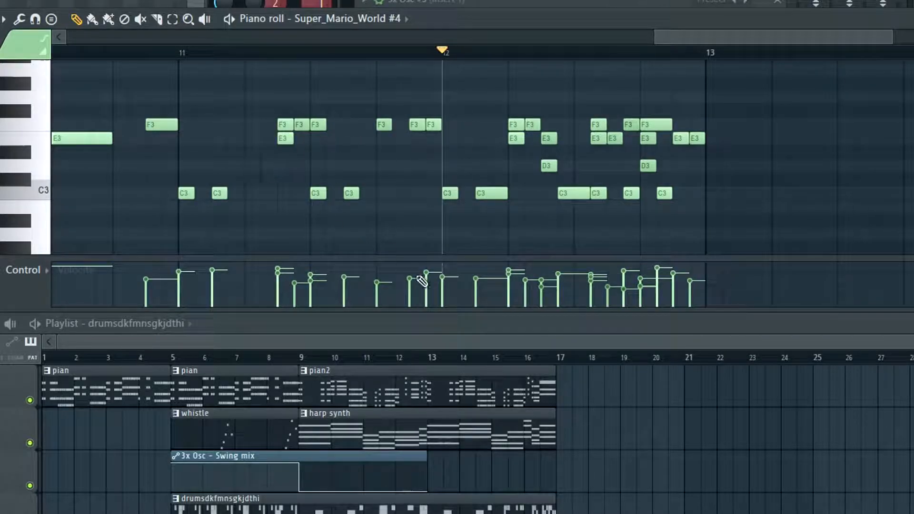
{"action": "left_click_drag", "start_coordinate": [181, 277], "coordinate": [695, 280]}
{"action": "left_click", "coordinate": [184, 56]}
{"action": "key", "text": "space"}
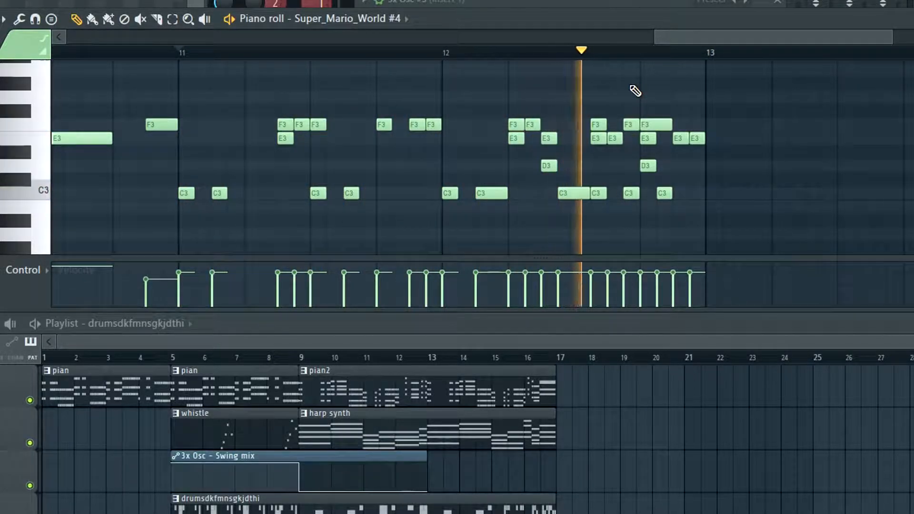
{"action": "key", "text": "space"}
Step: Undo the velocity levelling and play the drums from bar 11 with their recorded velocities for comparison
{"action": "key", "text": "ctrl+z"}
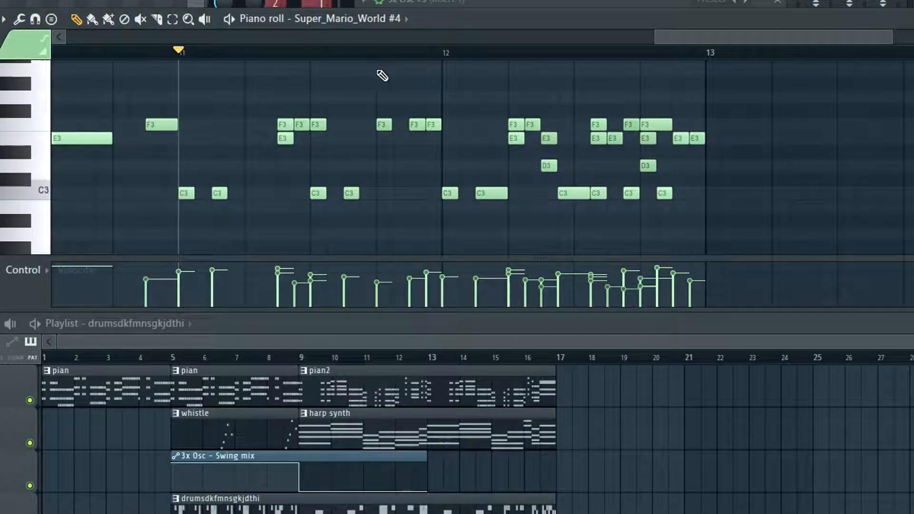
{"action": "key", "text": "space"}
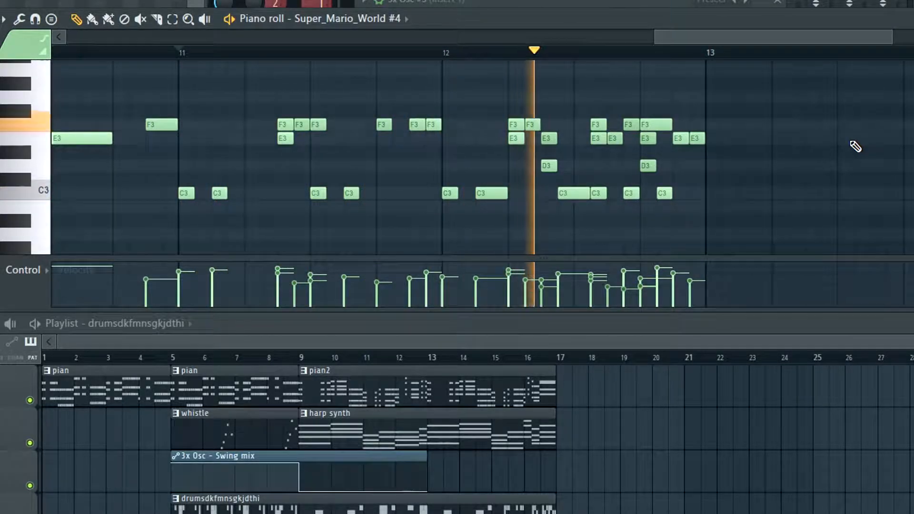
Step: Try raising the velocity of the D3 hit in the middle of bar 12, then undo the change
{"action": "key", "text": "space"}
{"action": "scroll", "coordinate": [688, 161], "scroll_direction": "up", "scroll_amount": 2}
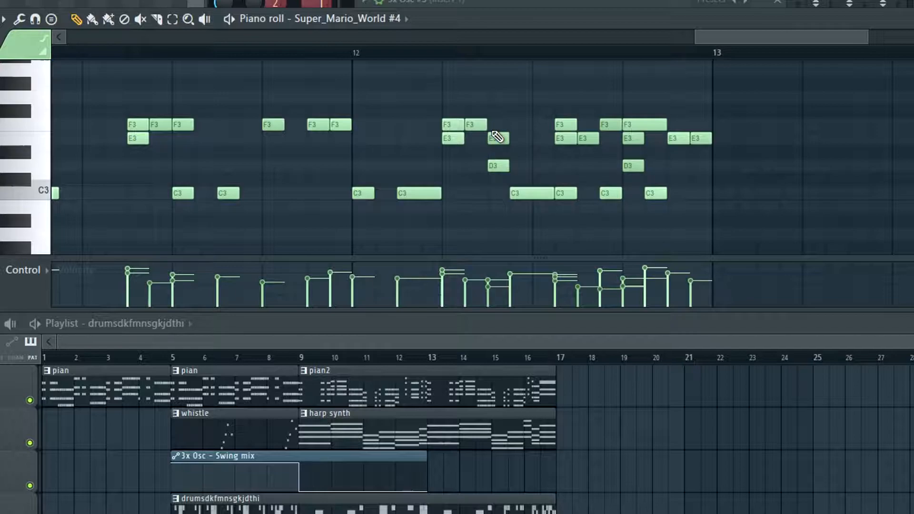
{"action": "left_click_drag", "start_coordinate": [495, 144], "coordinate": [510, 180]}
{"action": "key", "text": "ctrl+z"}
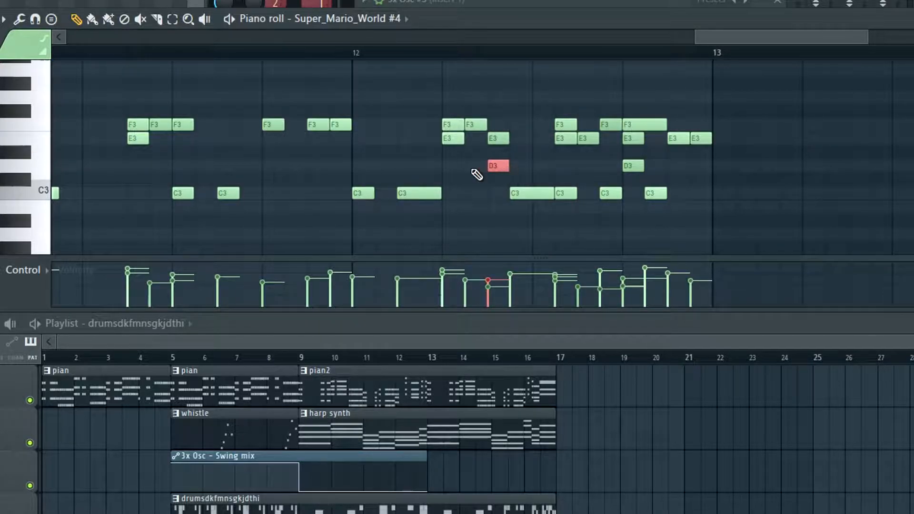
{"action": "mouse_move", "coordinate": [493, 282]}
{"action": "left_mouse_down"}
{"action": "mouse_move", "coordinate": [495, 293]}
{"action": "mouse_move", "coordinate": [496, 273]}
{"action": "mouse_move", "coordinate": [496, 306]}
{"action": "mouse_move", "coordinate": [491, 269]}
{"action": "left_mouse_up"}
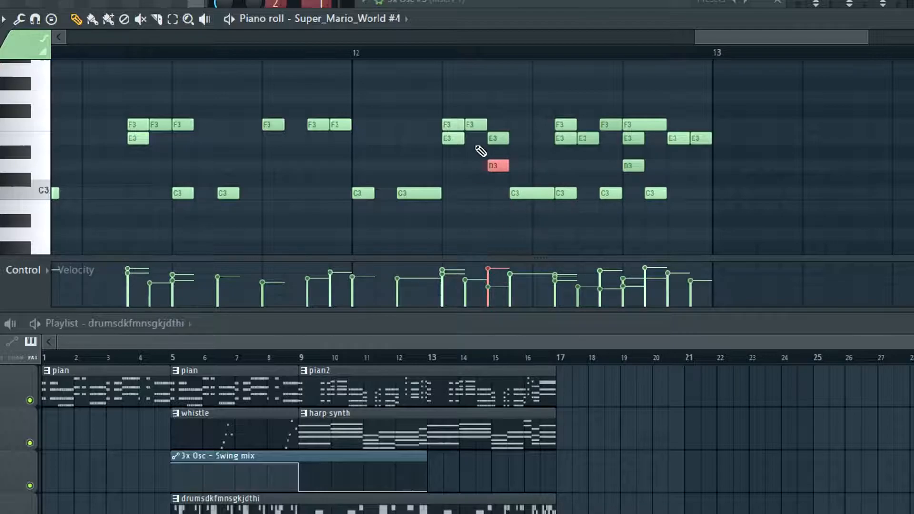
{"action": "key", "text": "ctrl+z"}
{"action": "left_click", "coordinate": [502, 101], "text": "ctrl"}
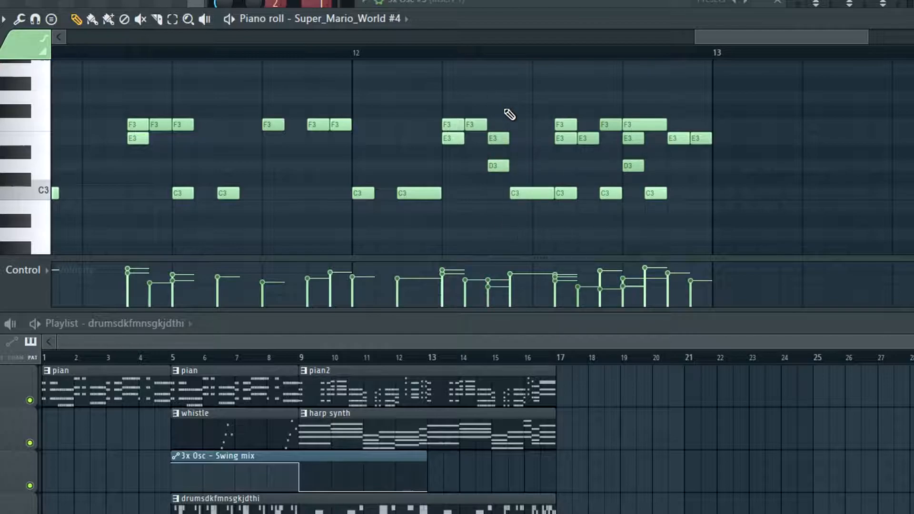
{"action": "left_click_drag", "start_coordinate": [493, 290], "coordinate": [493, 282]}
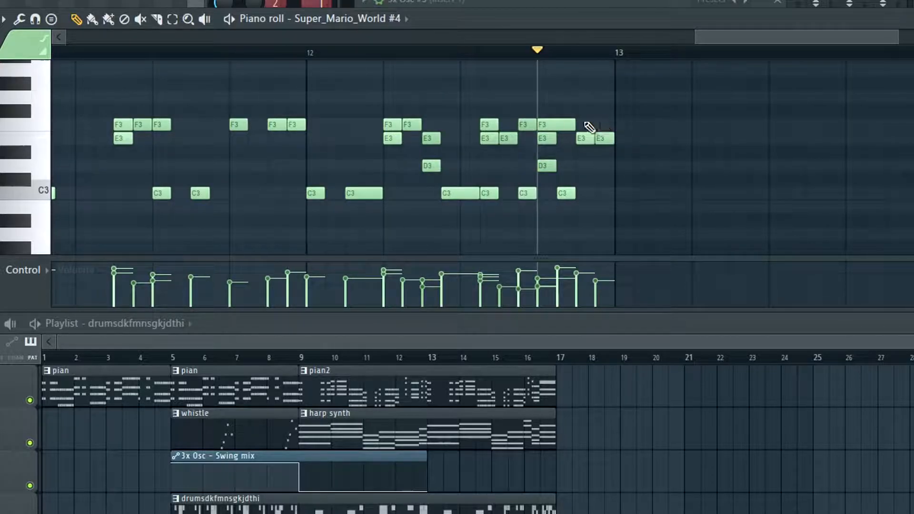
Step: Play the drum fill from the middle of bar 12 to hear its two closing E3 hits
{"action": "scroll", "coordinate": [570, 149], "scroll_direction": "up", "scroll_amount": 3}
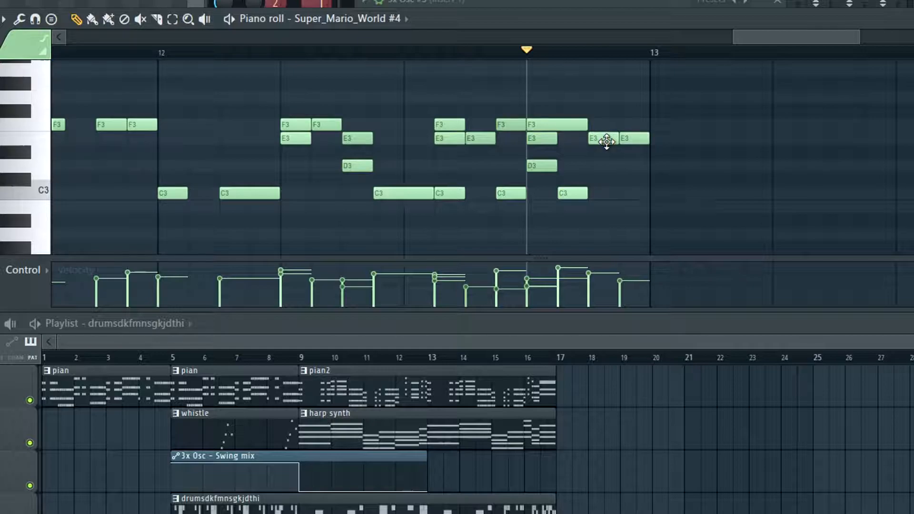
{"action": "left_click", "coordinate": [589, 54]}
{"action": "key", "text": "space"}
{"action": "key", "text": "space"}
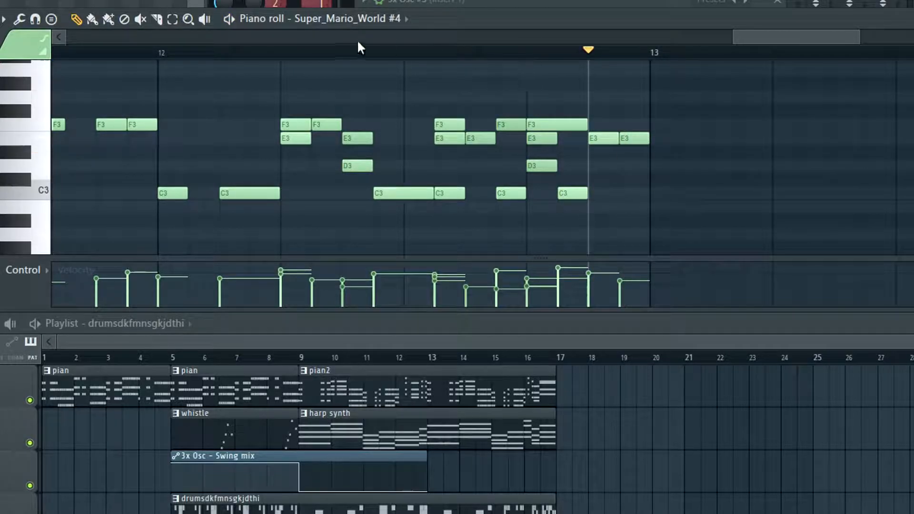
{"action": "left_click", "coordinate": [405, 53]}
{"action": "key", "text": "space"}
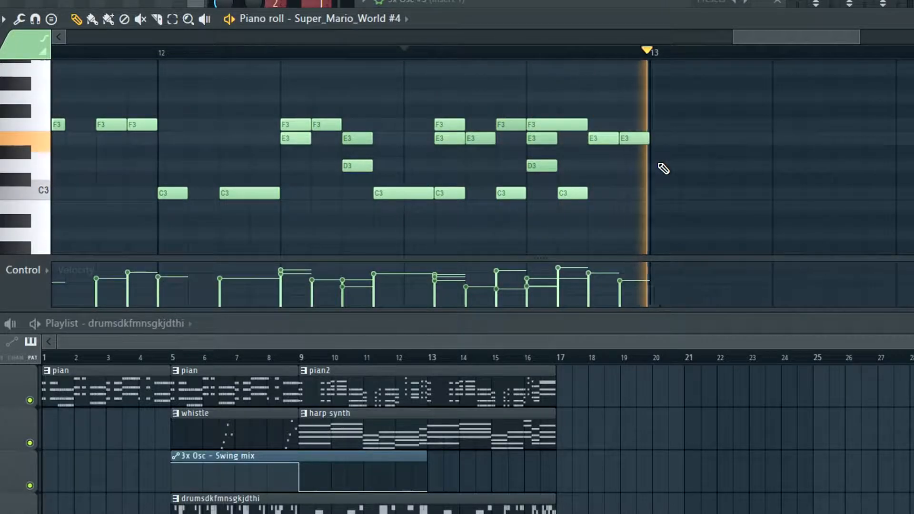
{"action": "key", "text": "space"}
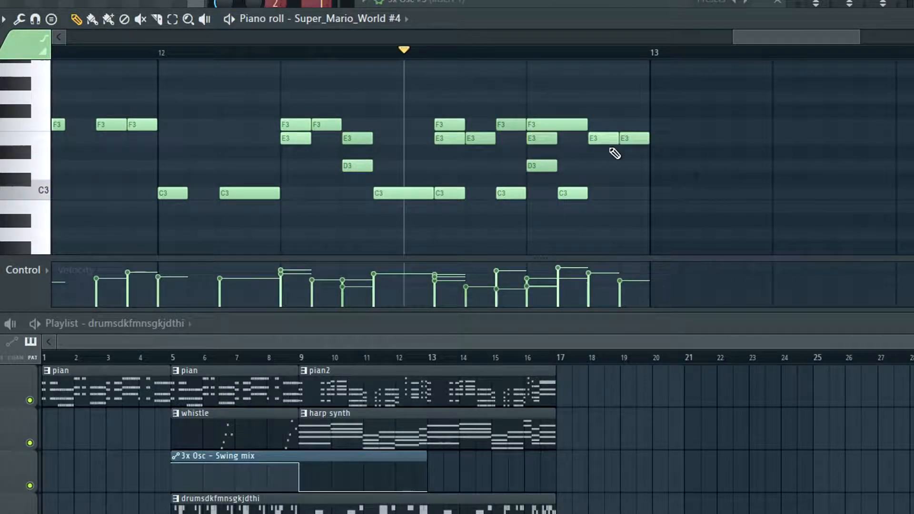
Step: Try giving the last two E3 hits in bar 12 equal velocity, play the fill and undo the change
{"action": "left_click_drag", "start_coordinate": [626, 272], "coordinate": [600, 273]}
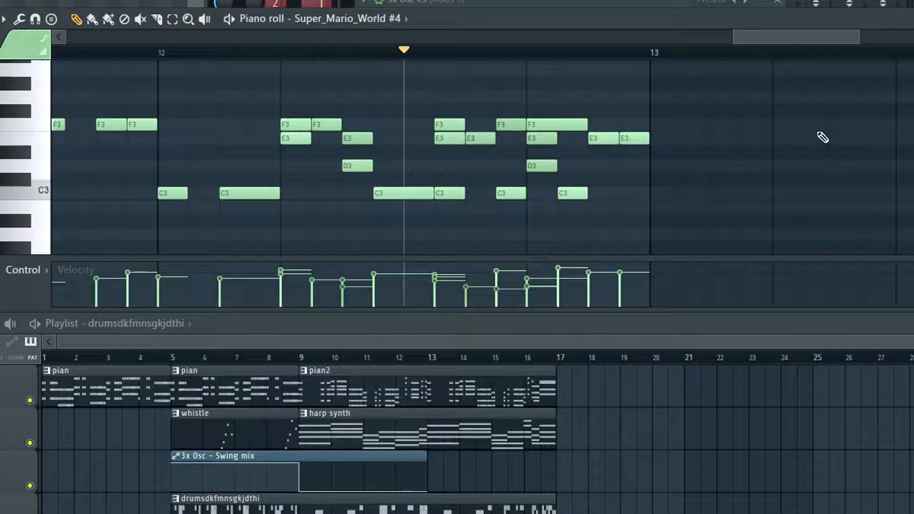
{"action": "key", "text": "space"}
{"action": "key", "text": "space"}
{"action": "key", "text": "ctrl+z"}
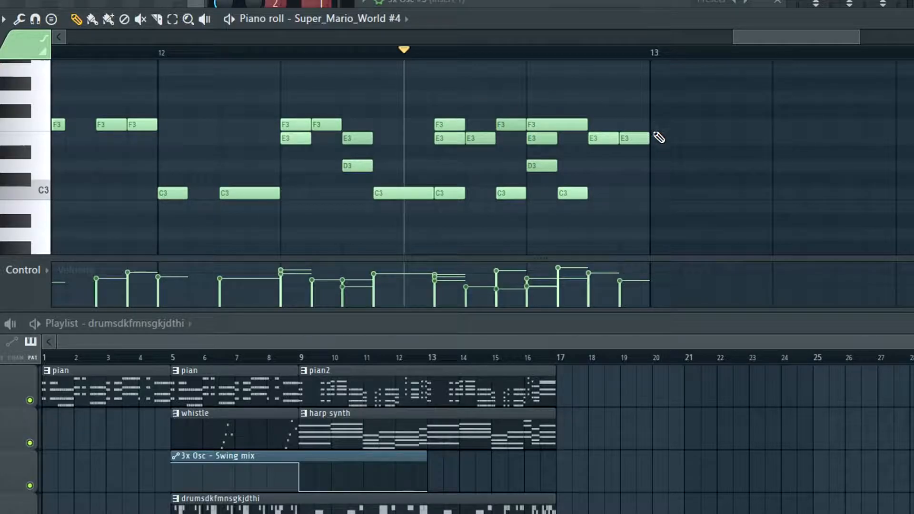
{"action": "left_click_drag", "start_coordinate": [628, 276], "coordinate": [591, 276]}
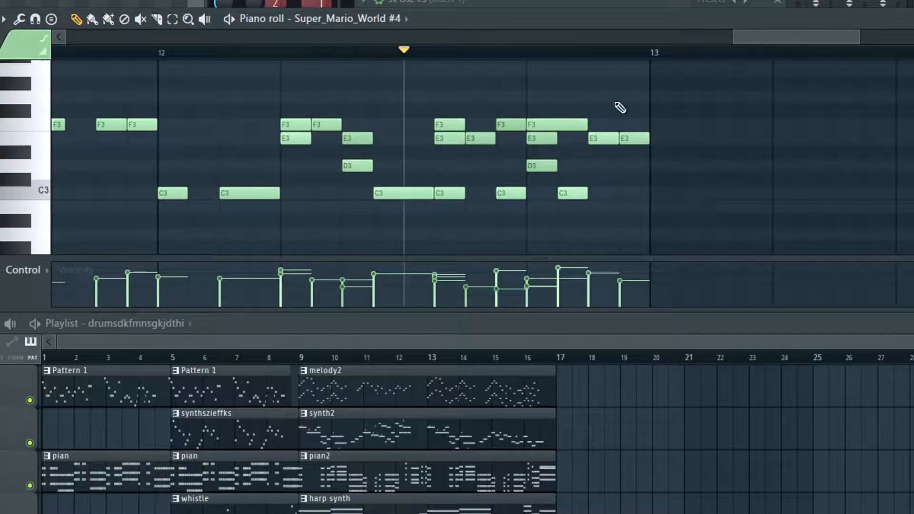
Step: Cut all drum notes from bar 5 onward out of the drum pattern
{"action": "scroll", "coordinate": [462, 184], "scroll_direction": "up", "scroll_amount": 3}
{"action": "scroll", "coordinate": [778, 206], "scroll_direction": "down", "scroll_amount": 8}
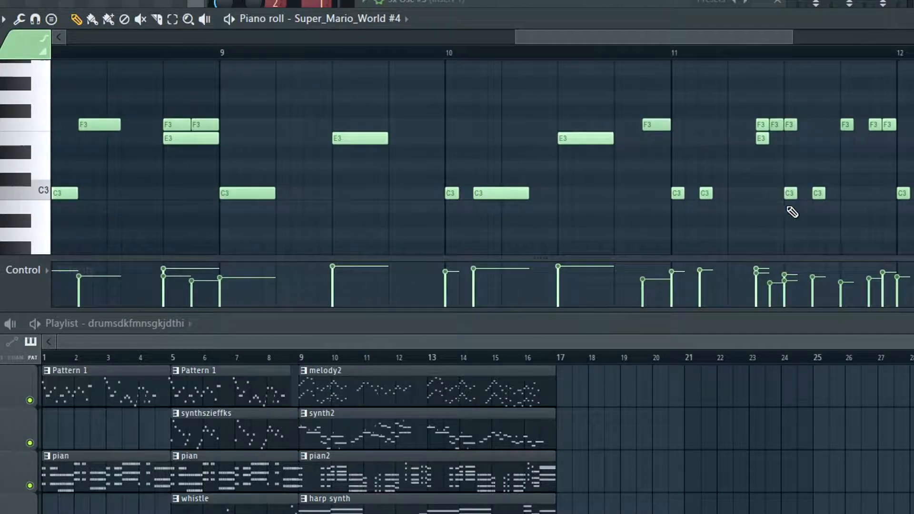
{"action": "left_click_drag", "start_coordinate": [787, 37], "coordinate": [331, 10]}
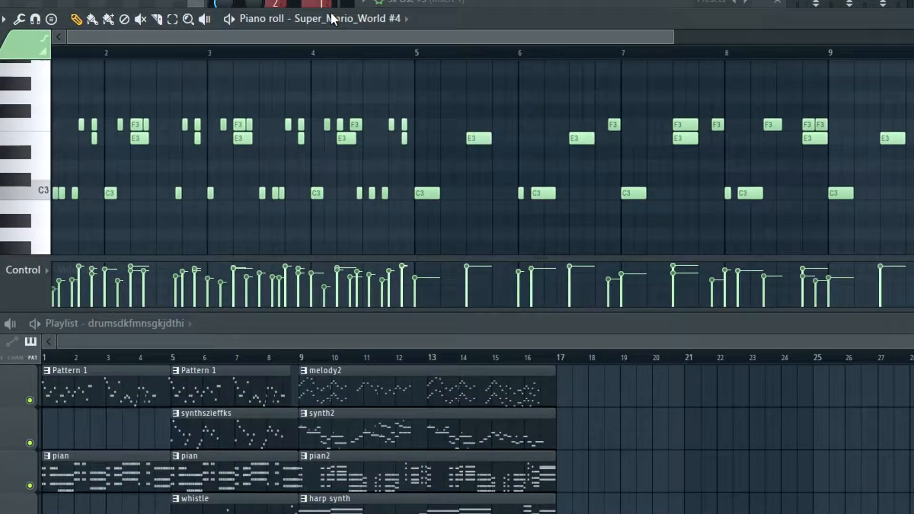
{"action": "scroll", "coordinate": [225, 177], "scroll_direction": "down", "scroll_amount": 3}
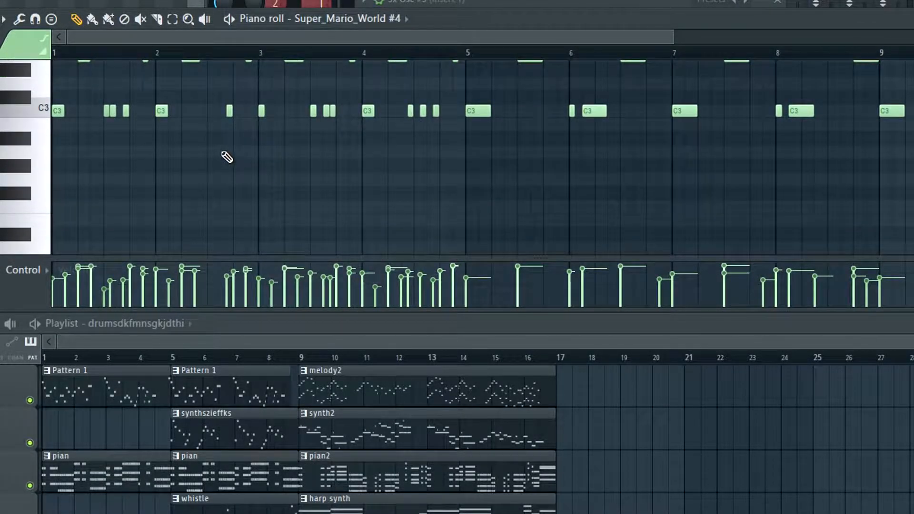
{"action": "scroll", "coordinate": [227, 157], "scroll_direction": "up", "scroll_amount": 3}
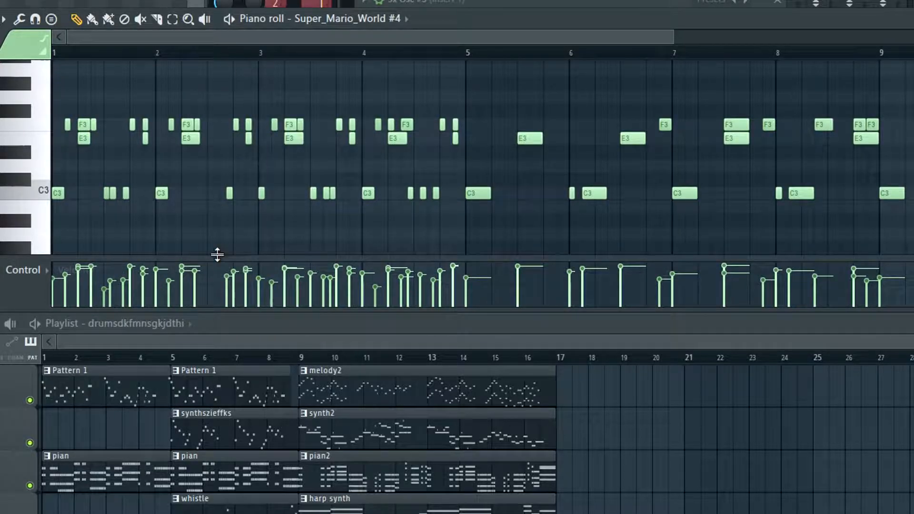
{"action": "left_click_drag", "start_coordinate": [883, 309], "coordinate": [493, 199]}
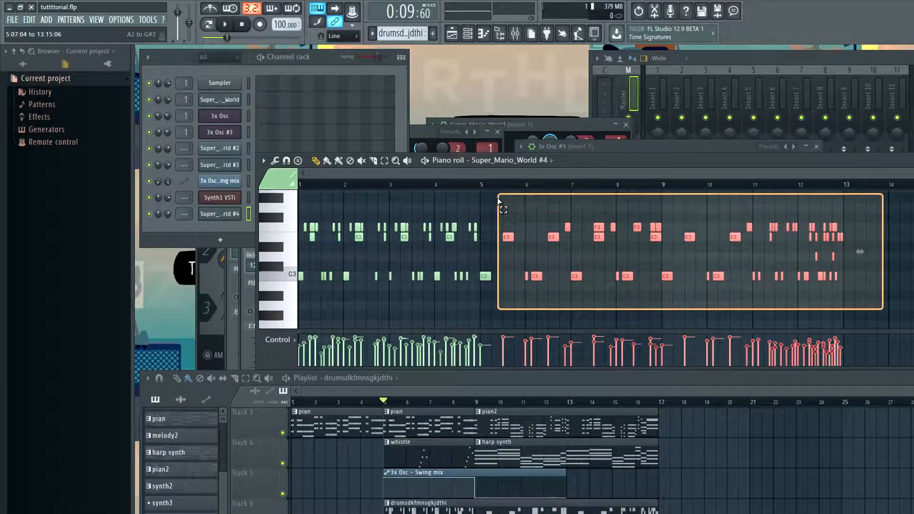
{"action": "key", "text": "ctrl+x"}
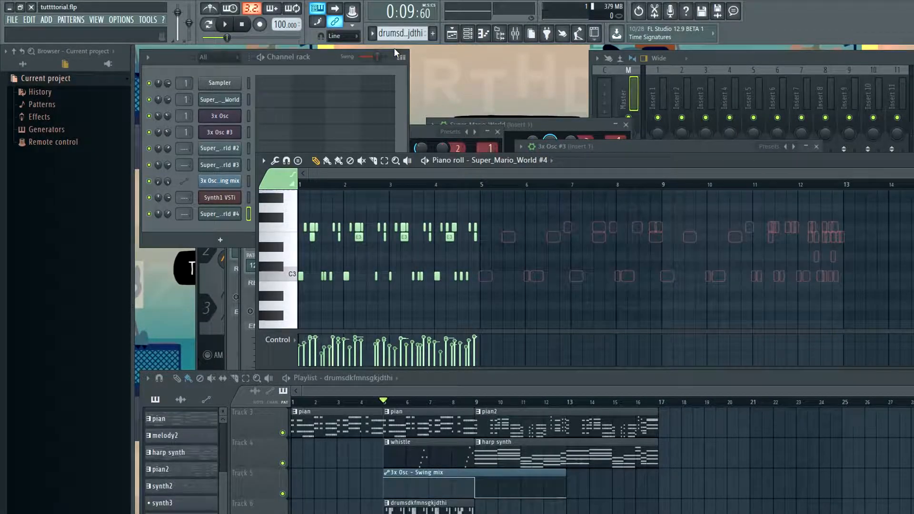
Step: Create a pattern named "drum TWO", paste the cut drum notes into it and place it at bar 9 of the playlist's drum track
{"action": "left_click", "coordinate": [432, 33]}
{"action": "type", "text": "drum TWO"}
{"action": "key", "text": "Return"}
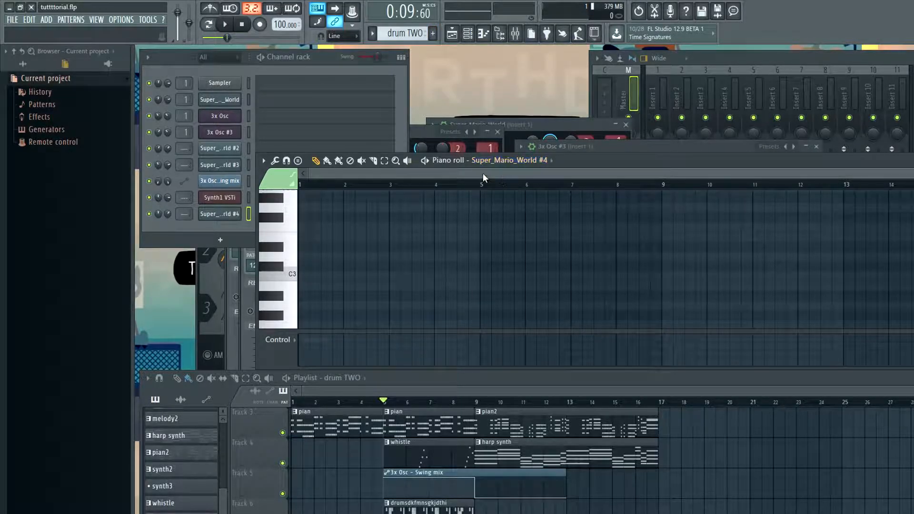
{"action": "key", "text": "ctrl+v"}
{"action": "left_click", "coordinate": [478, 507]}
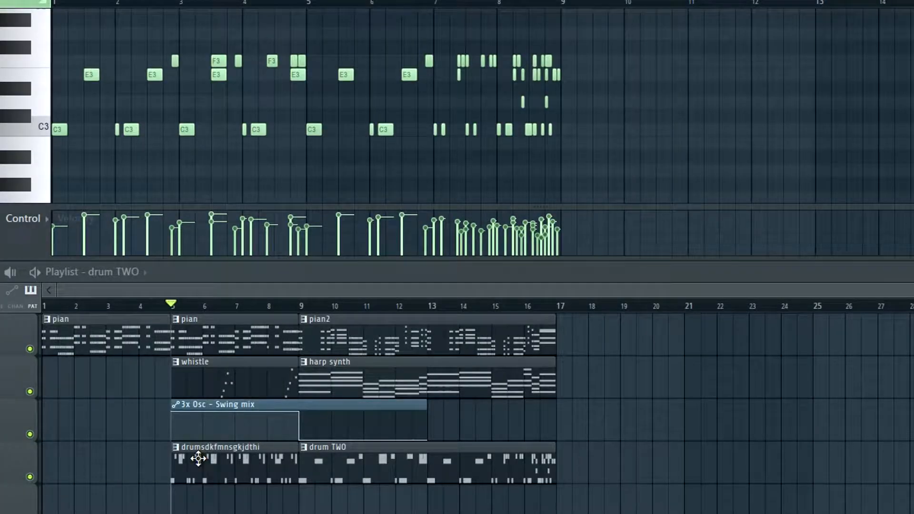
Step: Move the drumsdkfmnsgkjdthi clip from bar 5 to bar 17, directly after drum TWO
{"action": "left_click_drag", "start_coordinate": [198, 459], "coordinate": [568, 482]}
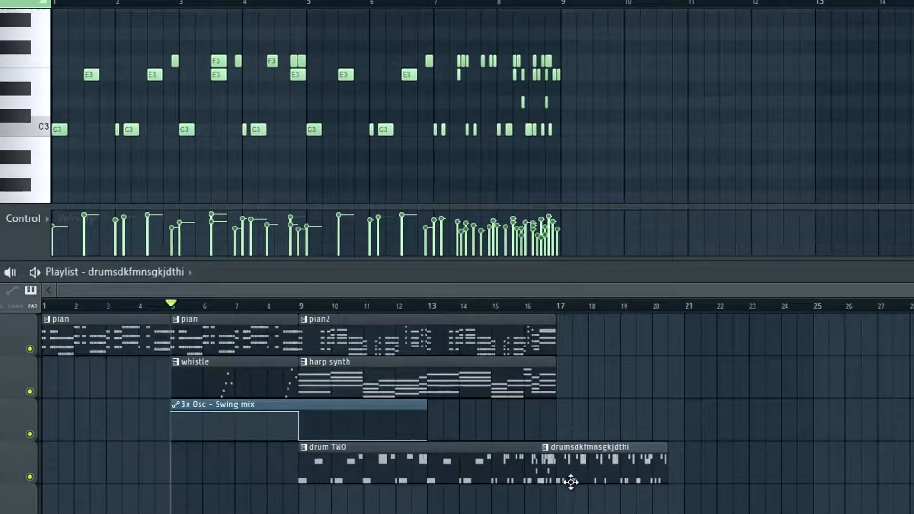
{"action": "scroll", "coordinate": [602, 418], "scroll_direction": "up", "scroll_amount": 2}
{"action": "scroll", "coordinate": [596, 417], "scroll_direction": "down", "scroll_amount": 1}
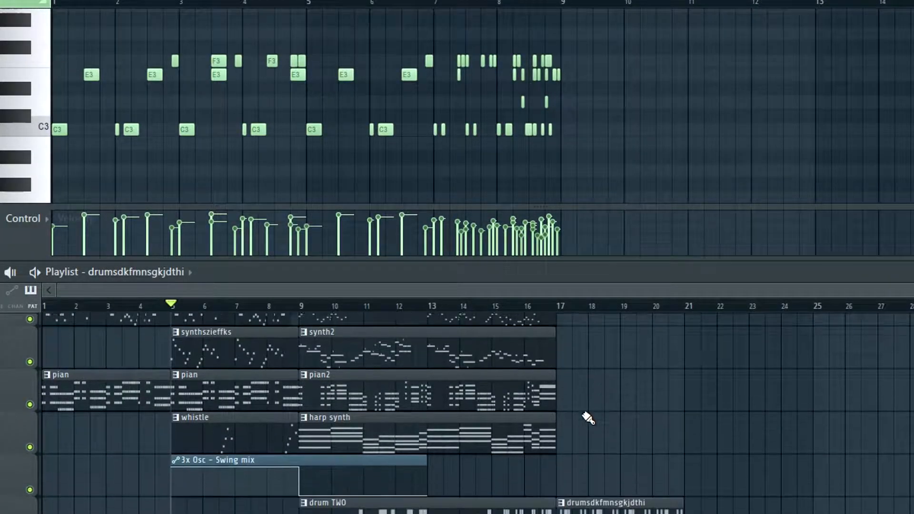
Step: Copy the Pattern 1, synthszieffks, pian, whistle and 3x Osc - Swing mix clips from bar 5 to bar 17
{"action": "scroll", "coordinate": [261, 373], "scroll_direction": "up", "scroll_amount": 1}
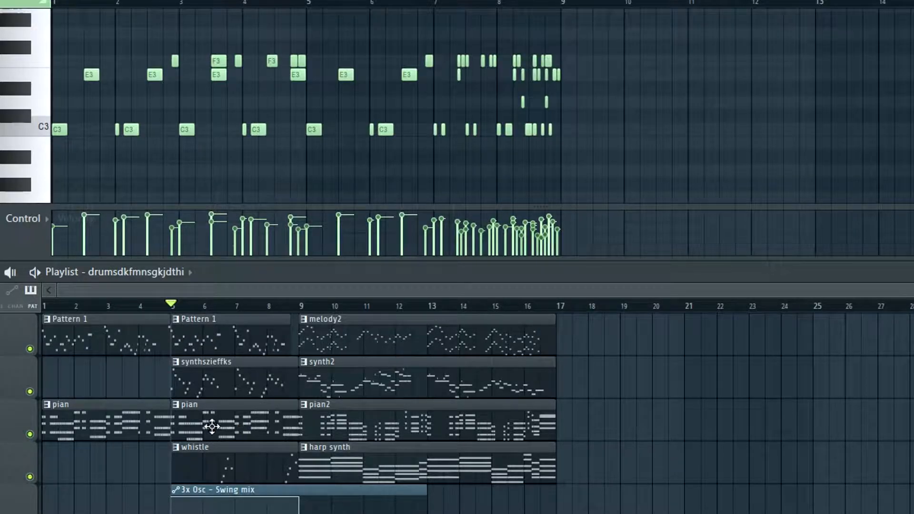
{"action": "left_click_drag", "start_coordinate": [155, 463], "coordinate": [225, 482]}
{"action": "left_click_drag", "start_coordinate": [152, 358], "coordinate": [176, 398]}
{"action": "left_click_drag", "start_coordinate": [295, 331], "coordinate": [601, 355]}
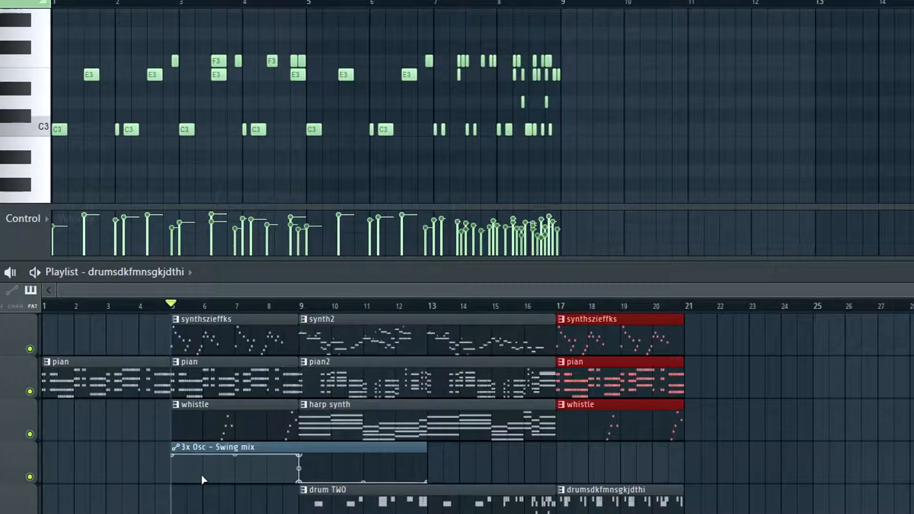
{"action": "left_click", "coordinate": [212, 450]}
{"action": "left_click", "coordinate": [568, 458]}
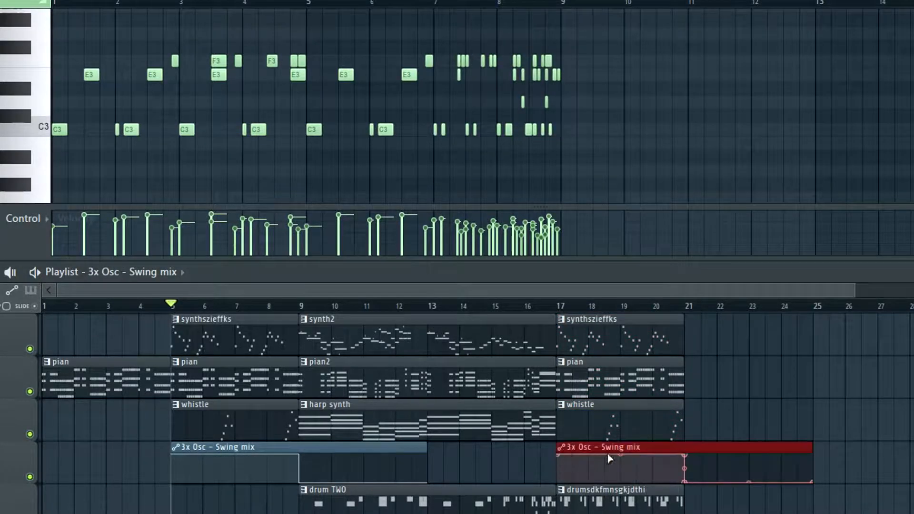
Step: Play the arrangement from the middle of bar 15 to hear the transition into the repeated section at bar 17
{"action": "left_click", "coordinate": [516, 310]}
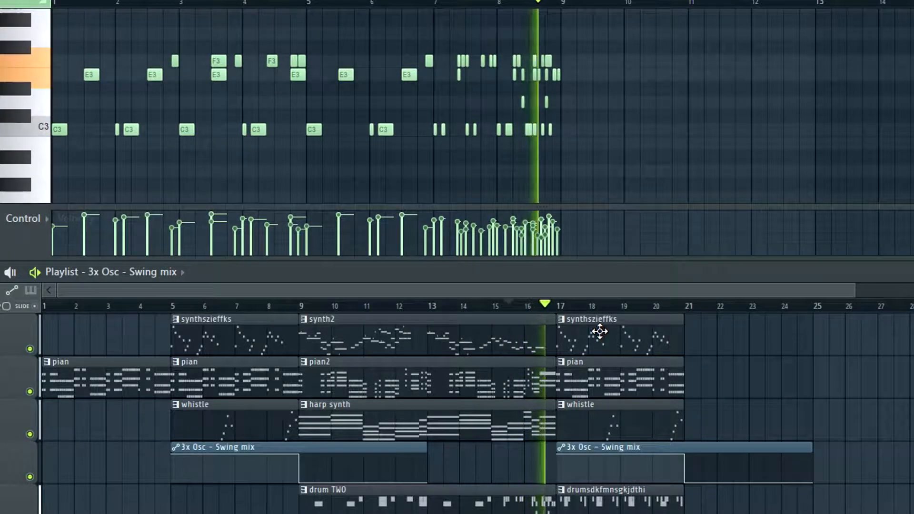
{"action": "scroll", "coordinate": [664, 337], "scroll_direction": "down", "scroll_amount": 2}
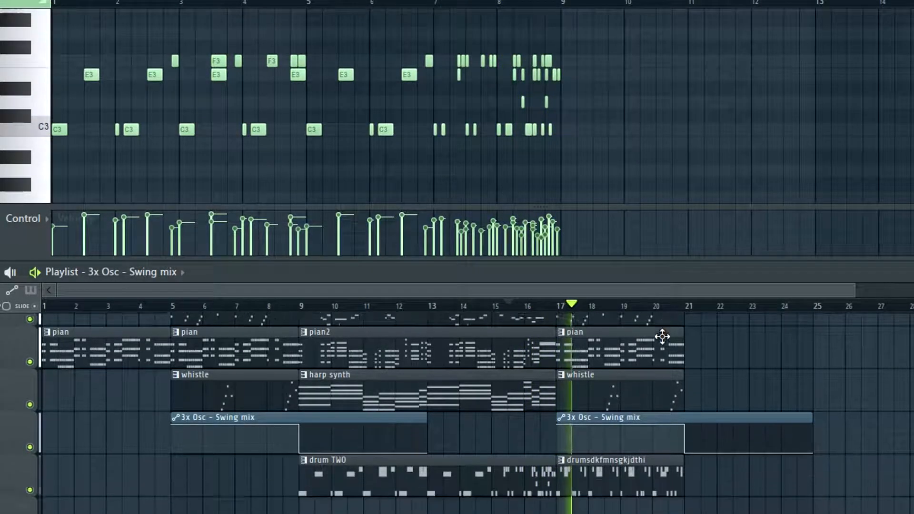
{"action": "key", "text": "space"}
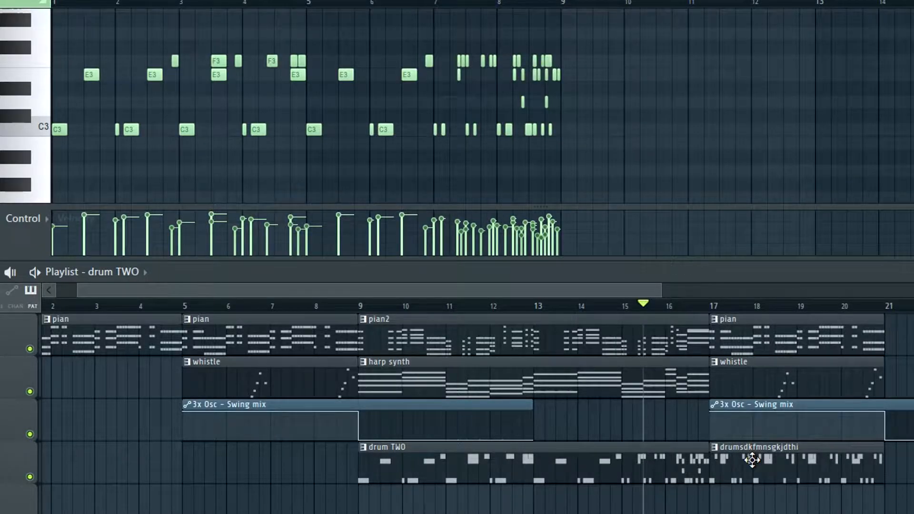
Step: Place a copy of the drumsdkfmnsgkjdthi clip at bar 5 and make it unique
{"action": "left_click", "coordinate": [752, 459]}
{"action": "left_click", "coordinate": [183, 460]}
{"action": "scroll", "coordinate": [219, 444], "scroll_direction": "up", "scroll_amount": 3}
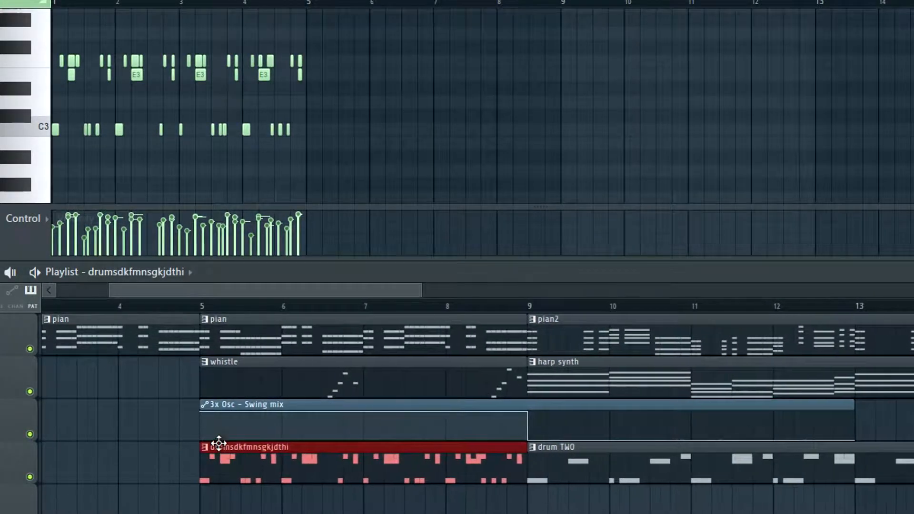
{"action": "left_click", "coordinate": [207, 448]}
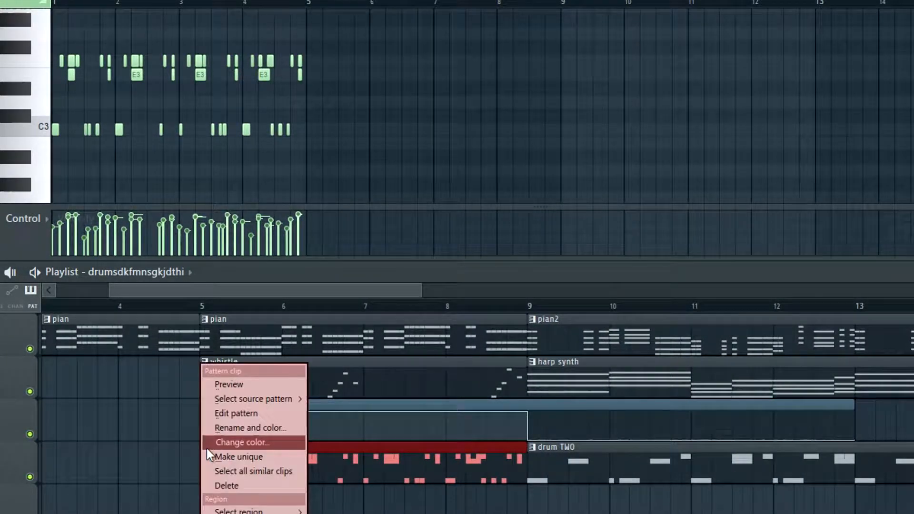
{"action": "left_click", "coordinate": [265, 458]}
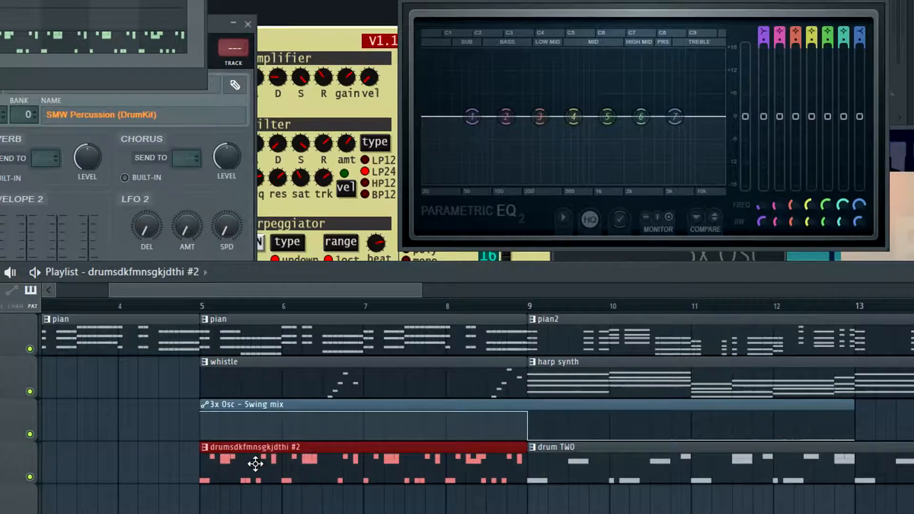
Step: Open the unique drum pattern at bar 5 in the piano roll of the SMW Percussion drum channel
{"action": "right_click", "coordinate": [2, 32]}
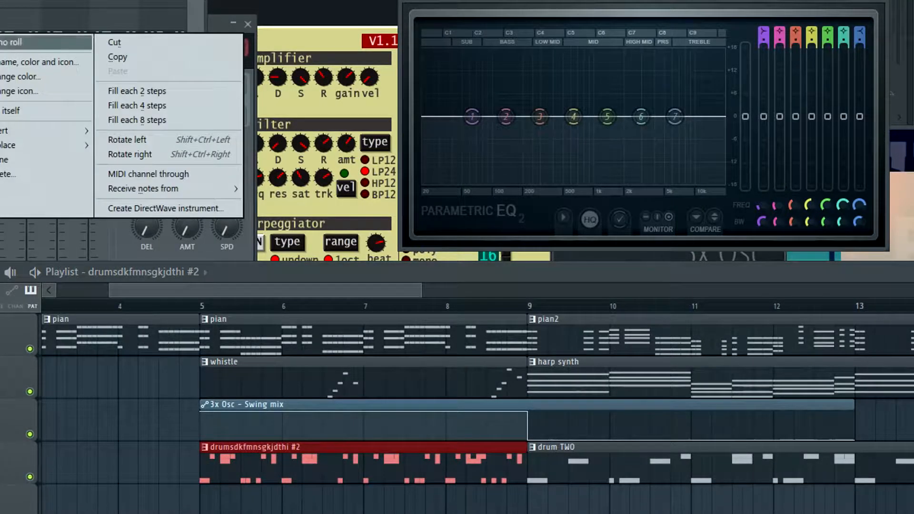
{"action": "left_click", "coordinate": [19, 40]}
{"action": "scroll", "coordinate": [110, 59], "scroll_direction": "up", "scroll_amount": 3}
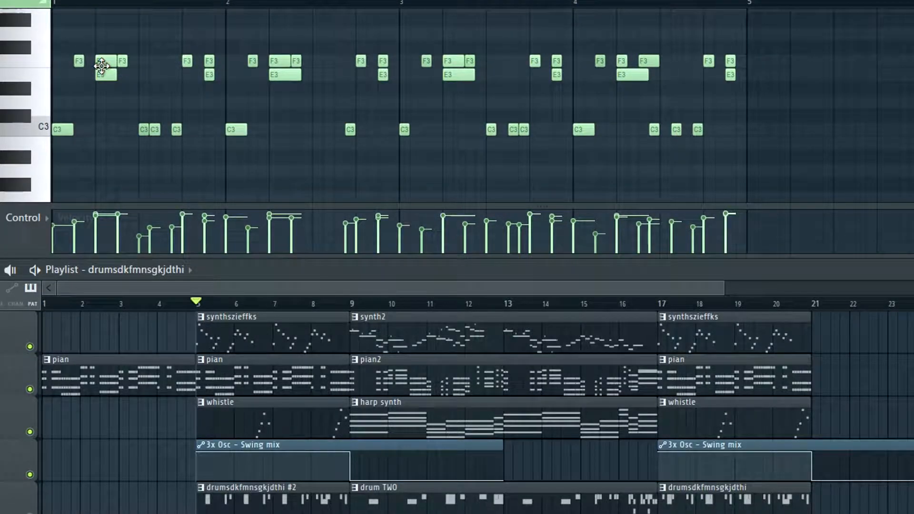
{"action": "left_click", "coordinate": [210, 497]}
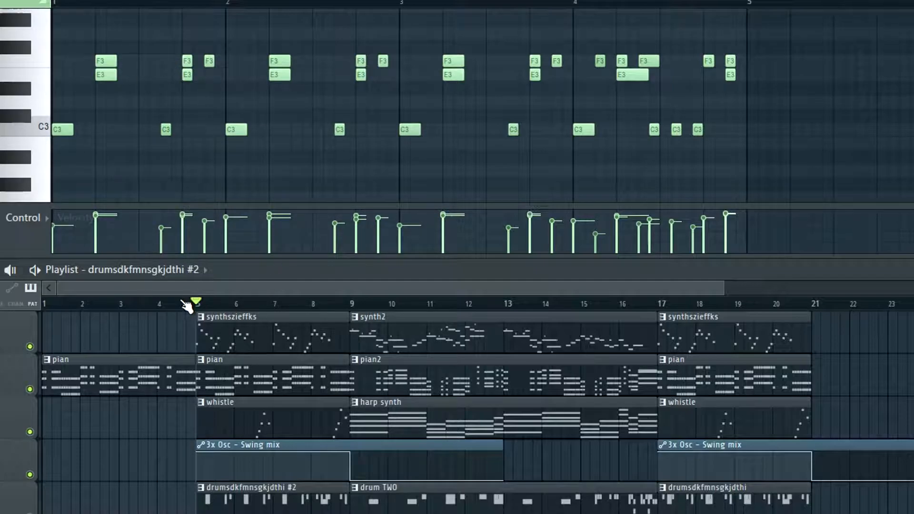
Step: Play the arrangement from about bar 4 to hear the drum part entering at bar 5
{"action": "left_click", "coordinate": [155, 303]}
{"action": "scroll", "coordinate": [174, 322], "scroll_direction": "up", "scroll_amount": 1}
{"action": "key", "text": "space"}
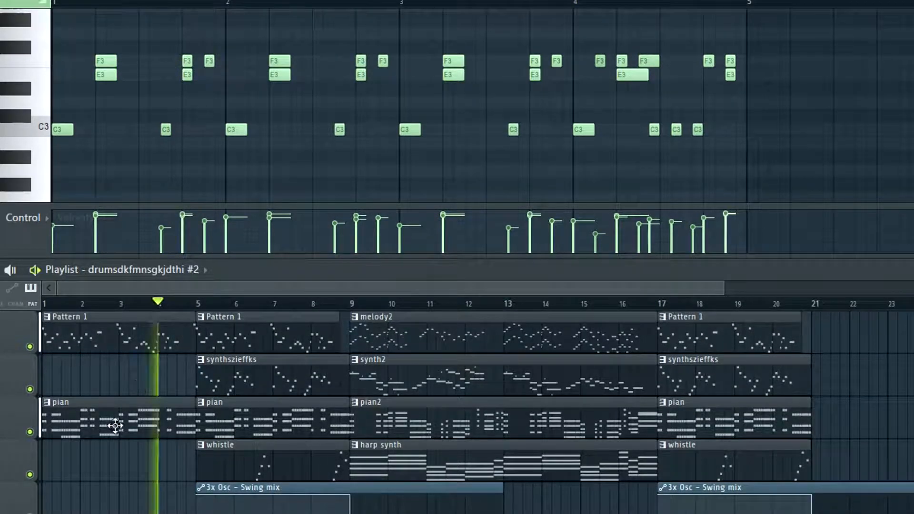
Step: Play the arrangement from the start of bar 16 to hear the drums carry over into the repeated section at bar 17
{"action": "scroll", "coordinate": [172, 376], "scroll_direction": "down", "scroll_amount": 1}
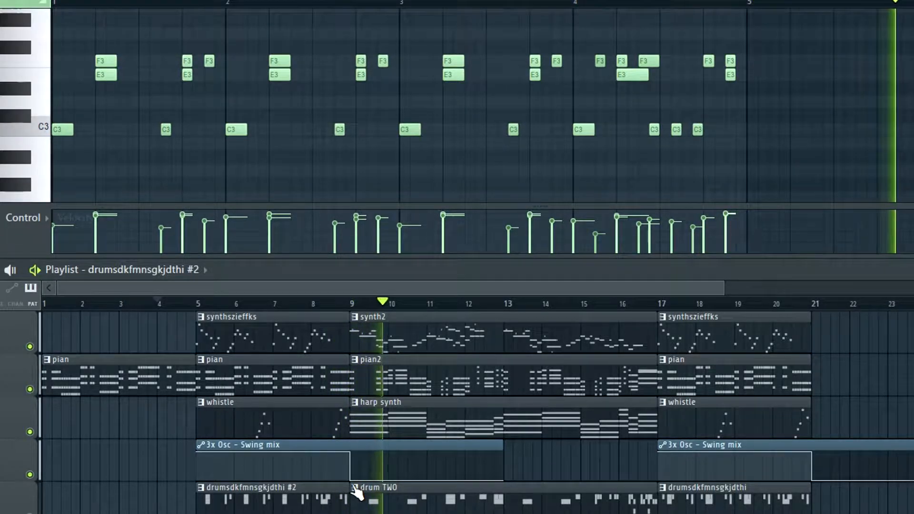
{"action": "key", "text": "space"}
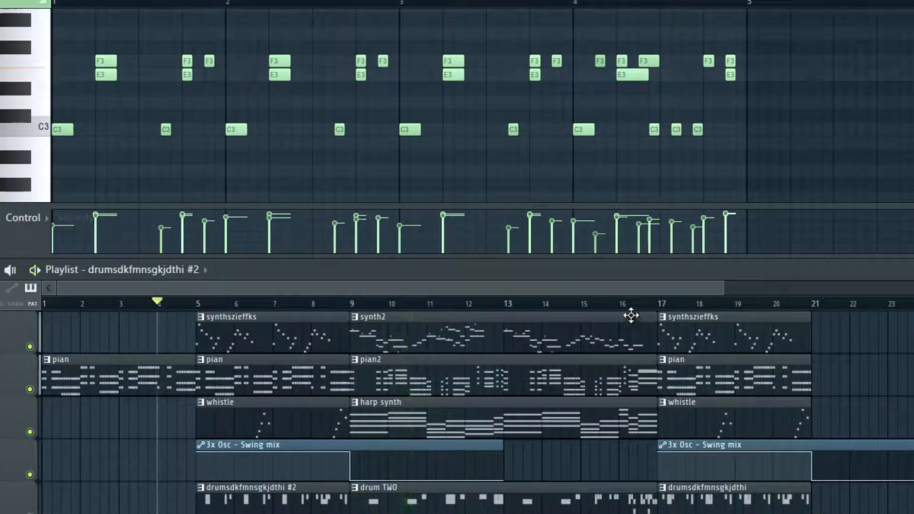
{"action": "left_click", "coordinate": [627, 304]}
{"action": "key", "text": "space"}
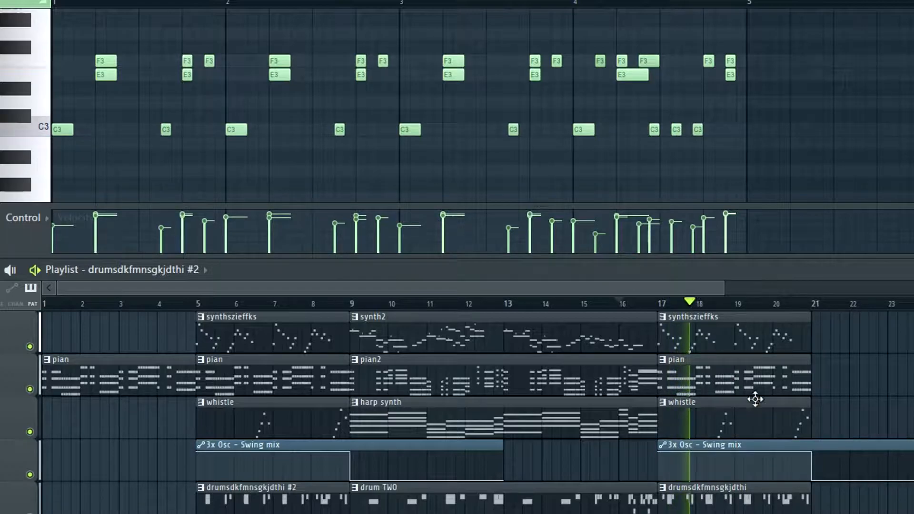
{"action": "key", "text": "space"}
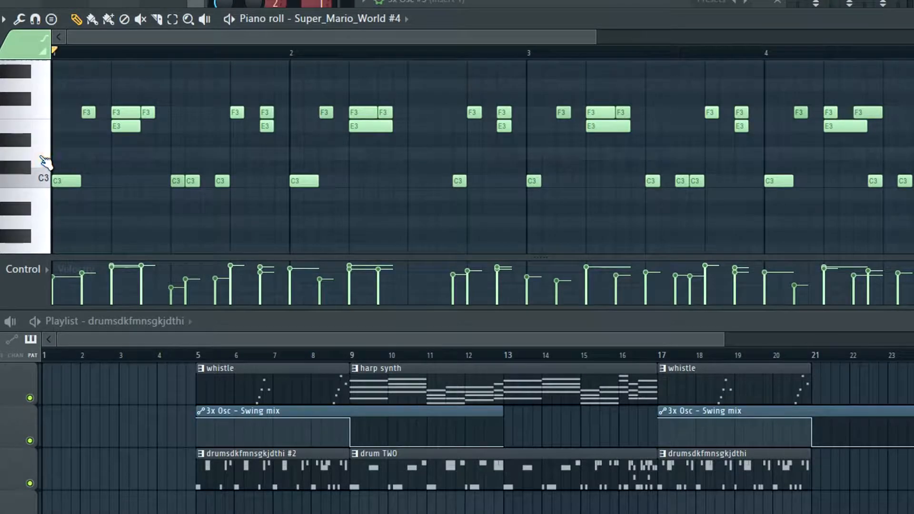
Step: Add D3 percussion hits across the four bars of the drumsdkfmnsgkjdthi pattern used at bar 17
{"action": "left_click", "coordinate": [148, 154]}
{"action": "key", "text": "space"}
{"action": "left_click", "coordinate": [251, 154]}
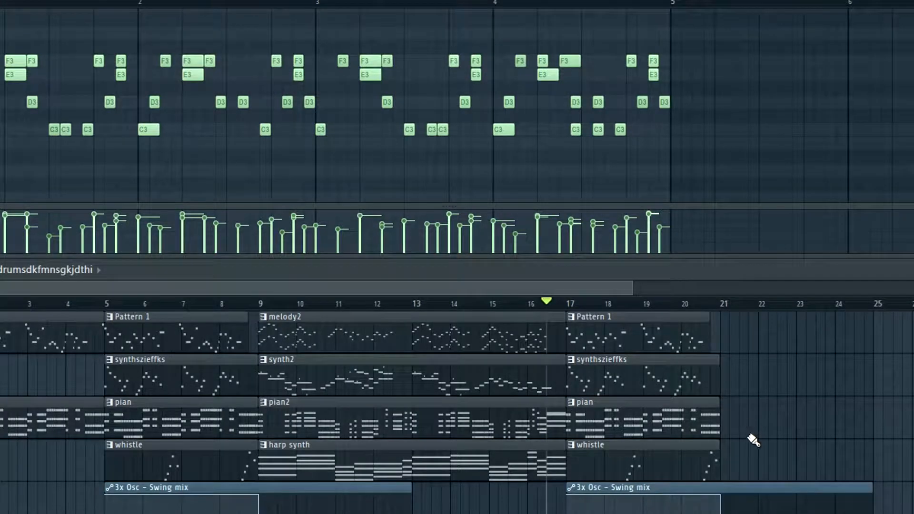
Step: Duplicate the Pattern 1, synthszieffks, pian and whistle clips at bar 17 so the copies start at bar 21
{"action": "left_click_drag", "start_coordinate": [754, 470], "coordinate": [600, 332]}
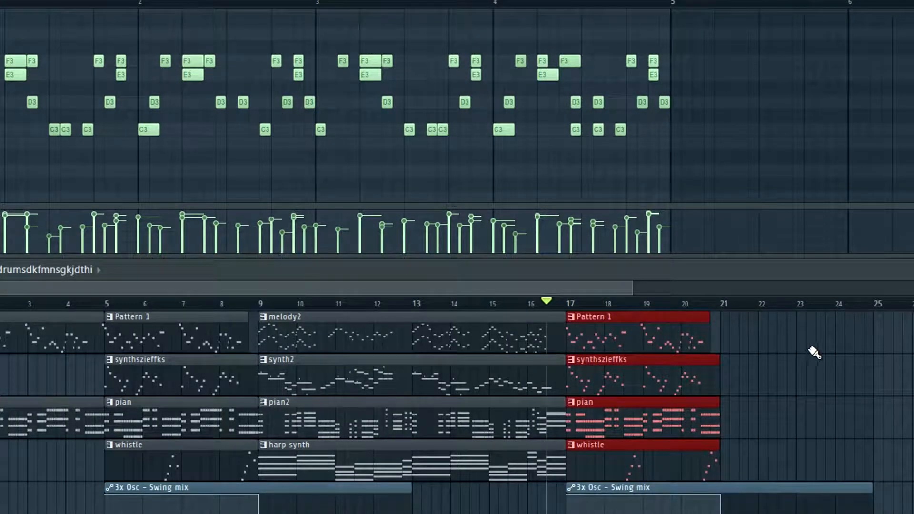
{"action": "key", "text": "ctrl+b"}
{"action": "scroll", "coordinate": [634, 435], "scroll_direction": "down", "scroll_amount": 1}
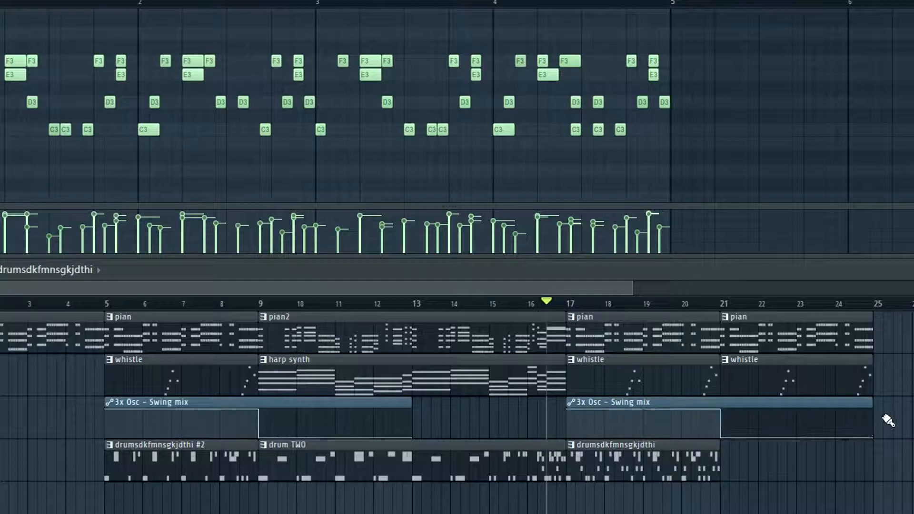
Step: Shorten the 3x Osc - Swing mix automation clip at bar 17 so it ends at bar 21
{"action": "left_click_drag", "start_coordinate": [878, 437], "coordinate": [806, 434]}
{"action": "key", "text": "ctrl+z"}
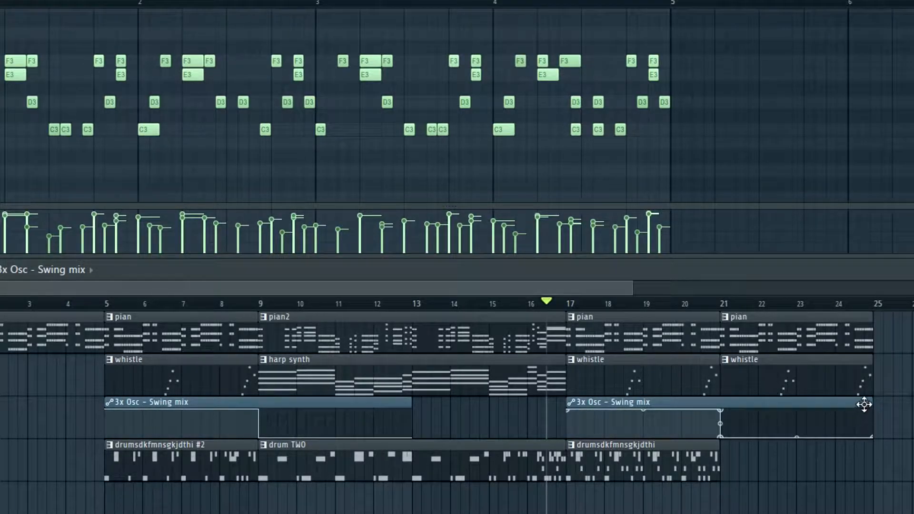
{"action": "left_click_drag", "start_coordinate": [871, 402], "coordinate": [722, 402]}
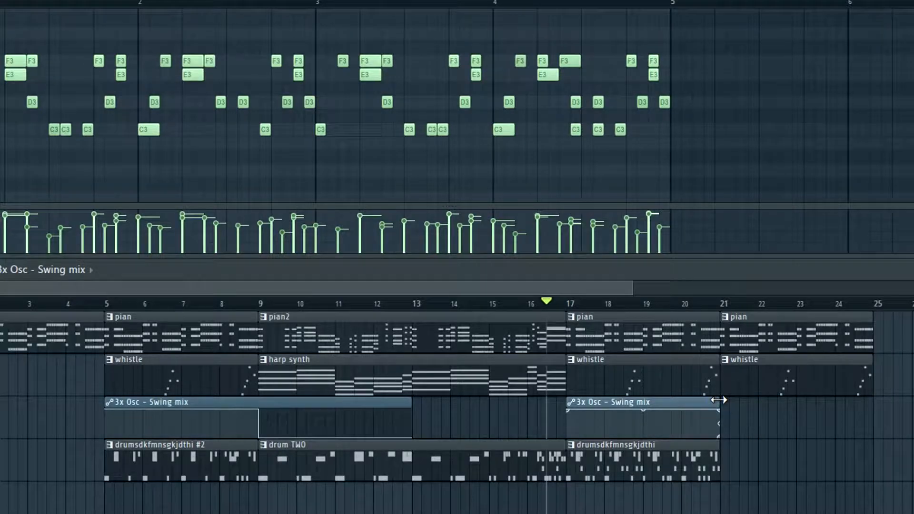
Step: Place a copy of the drumsdkfmnsgkjdthi clip at bar 21 on the drum track
{"action": "scroll", "coordinate": [743, 436], "scroll_direction": "up", "scroll_amount": 4}
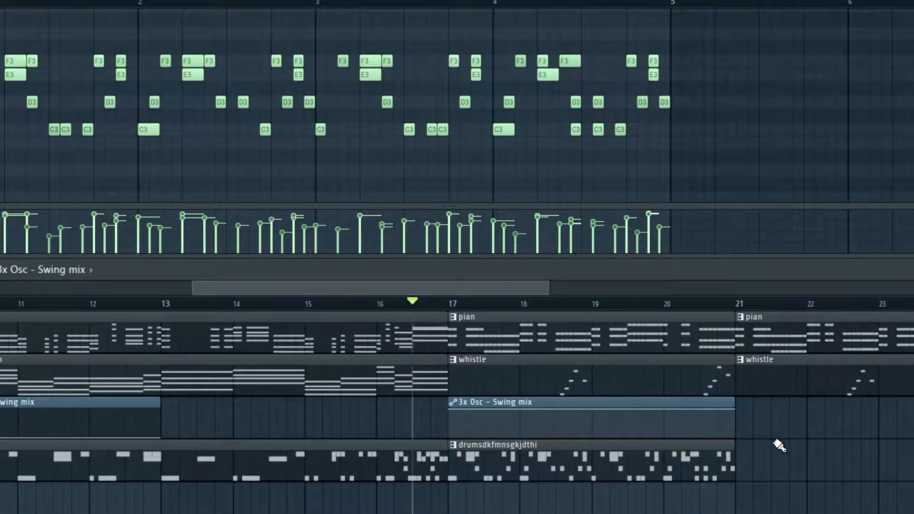
{"action": "scroll", "coordinate": [778, 442], "scroll_direction": "down", "scroll_amount": 3}
{"action": "left_click", "coordinate": [704, 467]}
{"action": "left_click", "coordinate": [759, 466]}
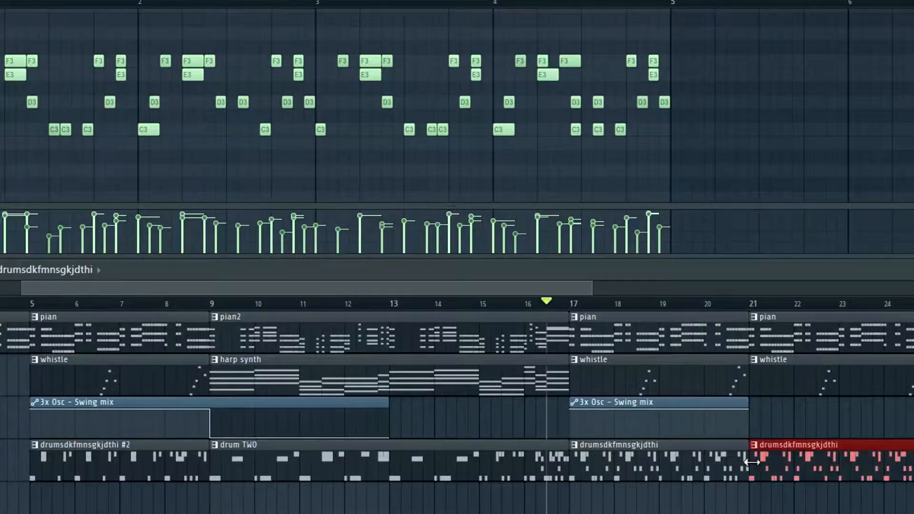
Step: Play the arrangement from the middle of bar 19 to hear the transition into the copied section at bar 21
{"action": "scroll", "coordinate": [724, 377], "scroll_direction": "up", "scroll_amount": 2}
{"action": "left_click", "coordinate": [682, 304]}
{"action": "key", "text": "space"}
{"action": "scroll", "coordinate": [844, 463], "scroll_direction": "down", "scroll_amount": 2}
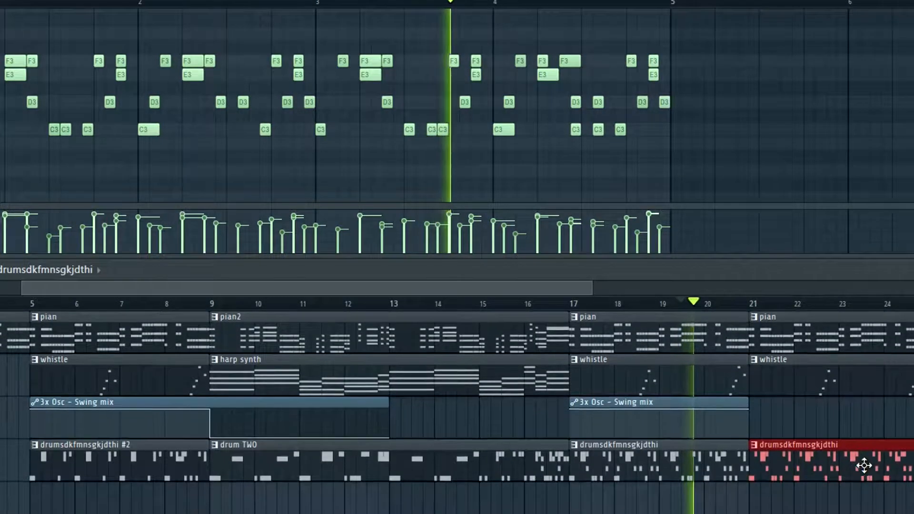
{"action": "scroll", "coordinate": [911, 425], "scroll_direction": "up", "scroll_amount": 2}
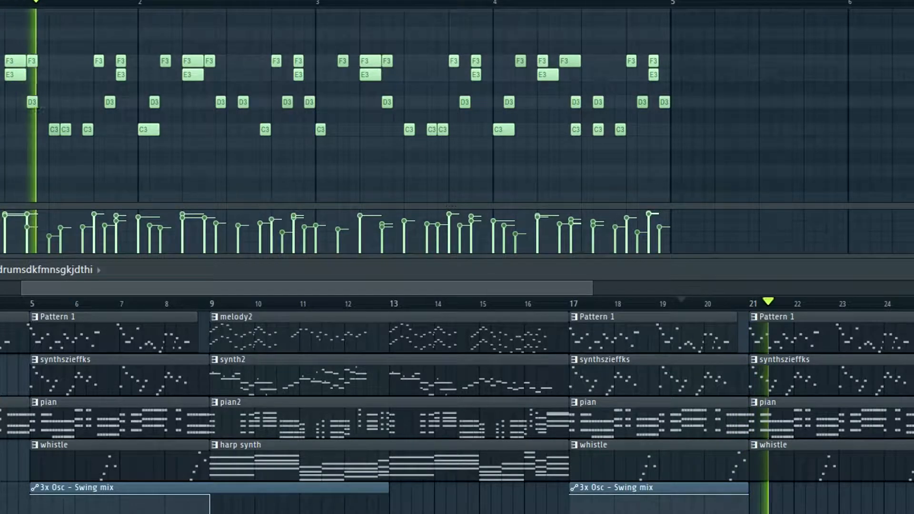
{"action": "key", "text": "space"}
Step: Solo the synthszieffks track with the 3x Osc - Swing mix automation track enabled, and play from the second half of bar 17 to bar 21
{"action": "scroll", "coordinate": [777, 373], "scroll_direction": "up", "scroll_amount": 3}
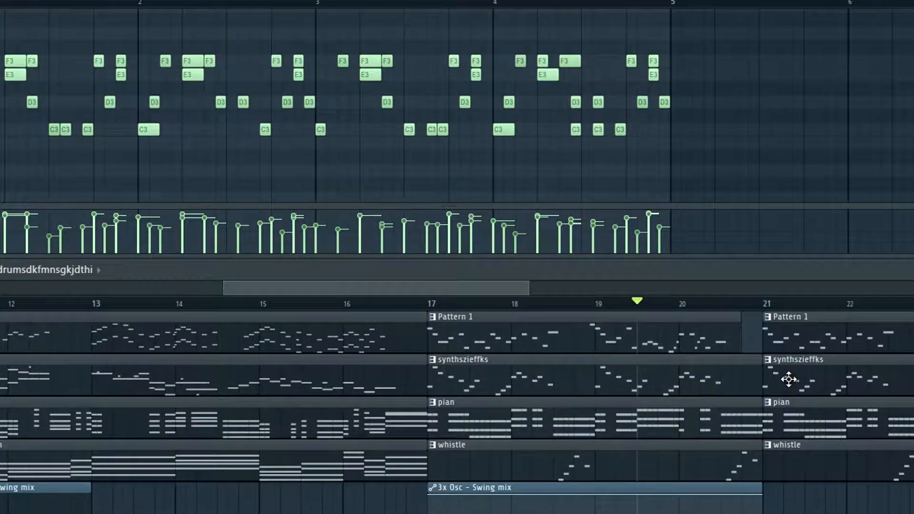
{"action": "scroll", "coordinate": [786, 383], "scroll_direction": "down", "scroll_amount": 2}
{"action": "right_click", "coordinate": [1, 376]}
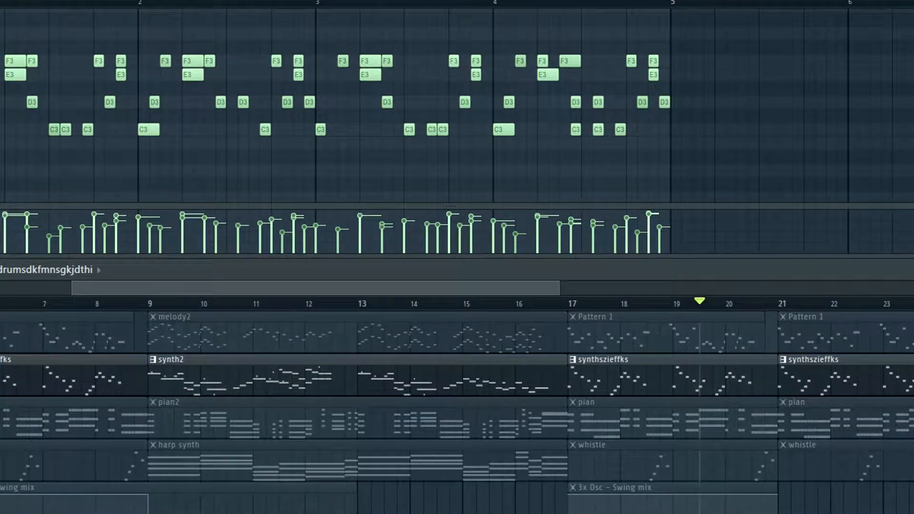
{"action": "left_click", "coordinate": [1, 504]}
{"action": "left_click", "coordinate": [609, 304]}
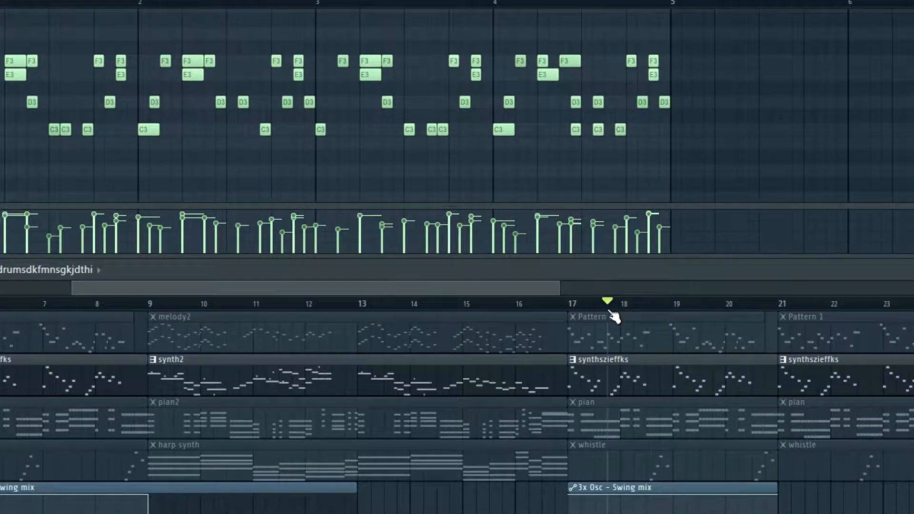
{"action": "left_click_drag", "start_coordinate": [527, 288], "coordinate": [595, 314]}
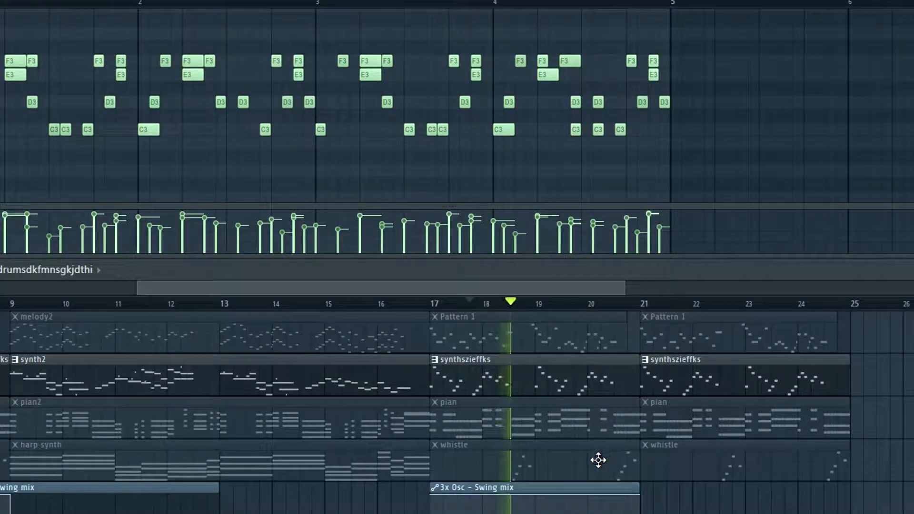
{"action": "scroll", "coordinate": [593, 443], "scroll_direction": "down", "scroll_amount": 1}
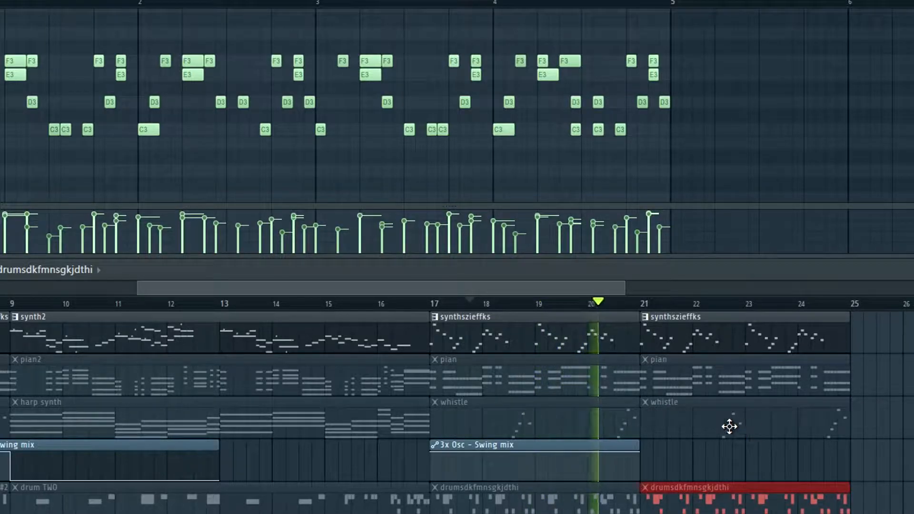
{"action": "scroll", "coordinate": [672, 430], "scroll_direction": "up", "scroll_amount": 2}
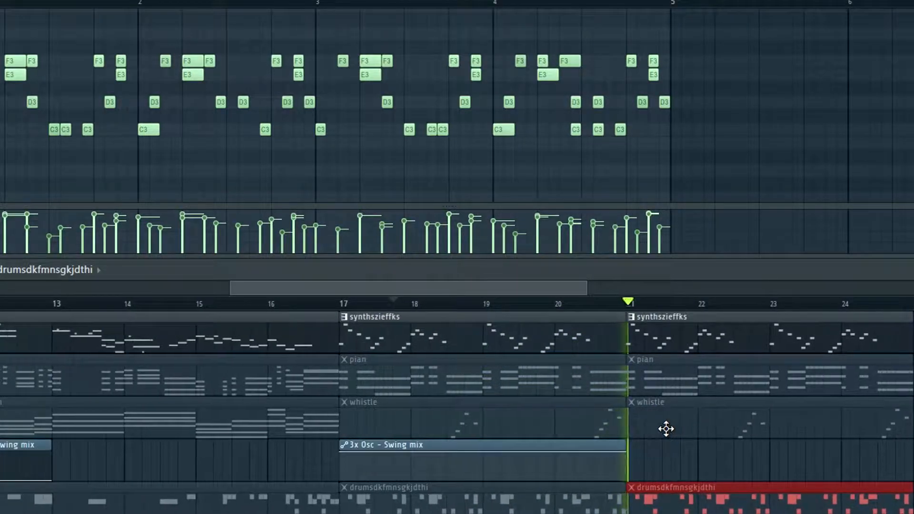
{"action": "key", "text": "space"}
Step: Try repeating the 3x Osc - Swing mix clip at bar 21, and delete the copy
{"action": "left_click", "coordinate": [602, 444]}
{"action": "key", "text": "ctrl+b"}
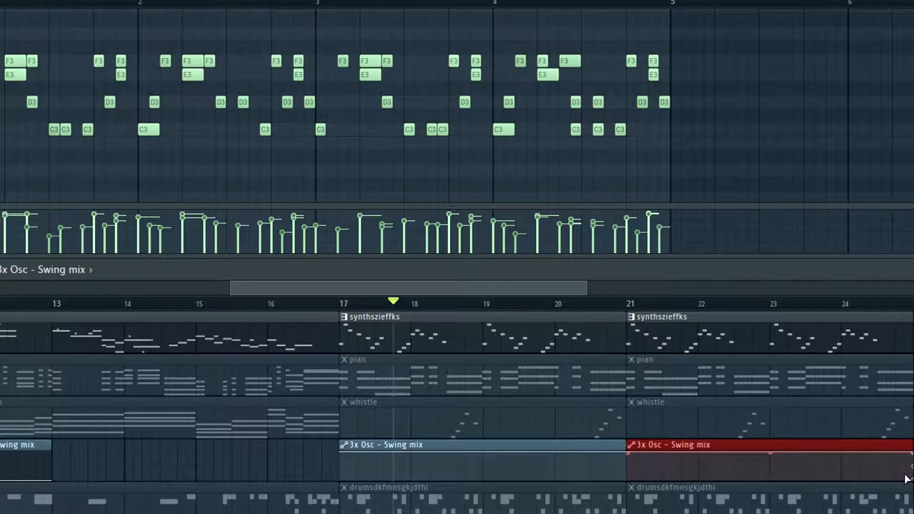
{"action": "scroll", "coordinate": [632, 463], "scroll_direction": "up", "scroll_amount": 3}
{"action": "right_click", "coordinate": [648, 447]}
Step: Trim the end of the 3x Osc - Swing mix clip to slightly before bar 21 and play the passage
{"action": "scroll", "coordinate": [616, 465], "scroll_direction": "up", "scroll_amount": 2}
{"action": "scroll", "coordinate": [617, 466], "scroll_direction": "up", "scroll_amount": 1}
{"action": "left_click_drag", "start_coordinate": [618, 445], "coordinate": [605, 446]}
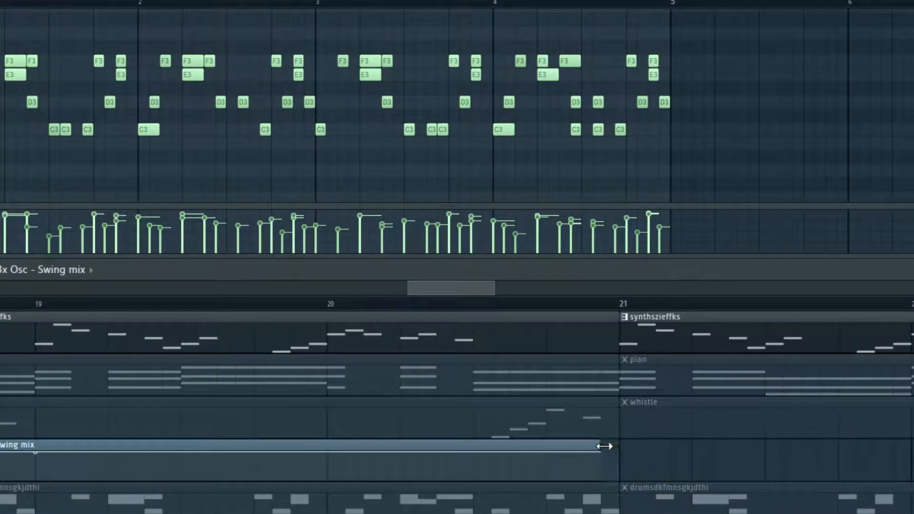
{"action": "key", "text": "space"}
{"action": "scroll", "coordinate": [581, 439], "scroll_direction": "down", "scroll_amount": 4}
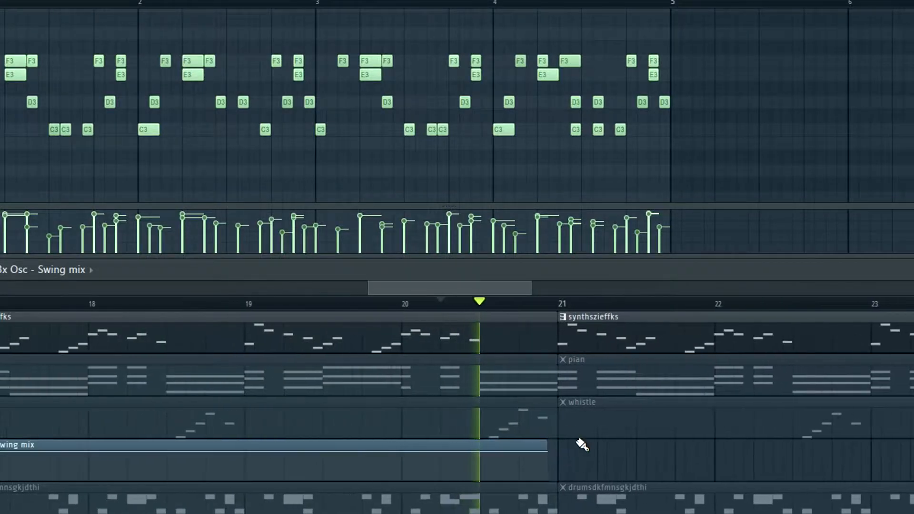
{"action": "key", "text": "space"}
Step: Shorten the 3x Osc - Swing mix clip at bar 17 so it ends at bar 19
{"action": "scroll", "coordinate": [589, 451], "scroll_direction": "up", "scroll_amount": 1}
{"action": "scroll", "coordinate": [589, 451], "scroll_direction": "up", "scroll_amount": 4}
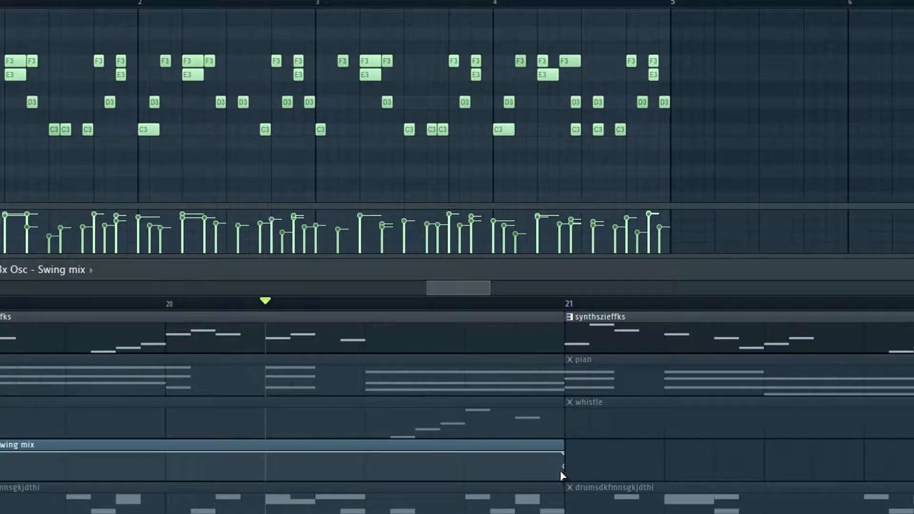
{"action": "scroll", "coordinate": [615, 470], "scroll_direction": "down", "scroll_amount": 4}
{"action": "scroll", "coordinate": [524, 447], "scroll_direction": "down", "scroll_amount": 5}
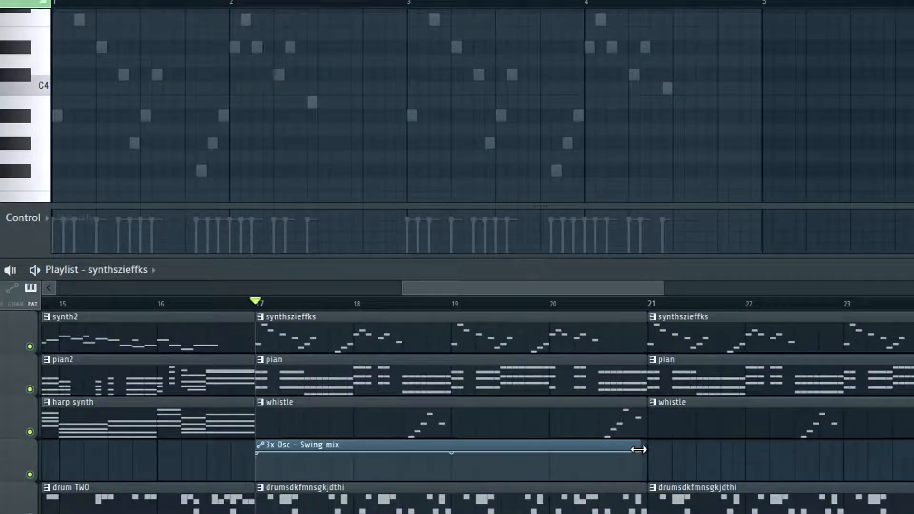
{"action": "left_click_drag", "start_coordinate": [638, 449], "coordinate": [469, 448]}
{"action": "scroll", "coordinate": [439, 465], "scroll_direction": "up", "scroll_amount": 3}
{"action": "scroll", "coordinate": [623, 466], "scroll_direction": "down", "scroll_amount": 6}
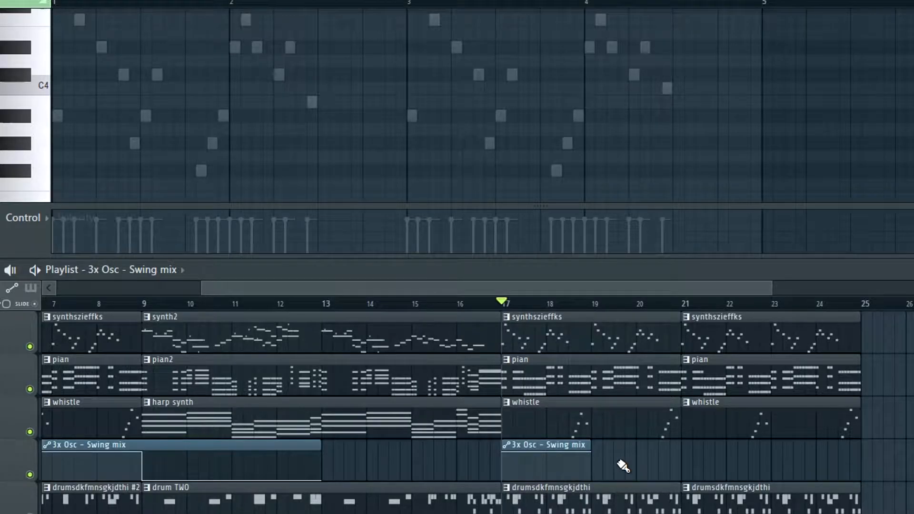
Step: Select both 3x Osc - Swing mix automation clips, at bars 5 and 17
{"action": "left_click_drag", "start_coordinate": [623, 466], "coordinate": [748, 504]}
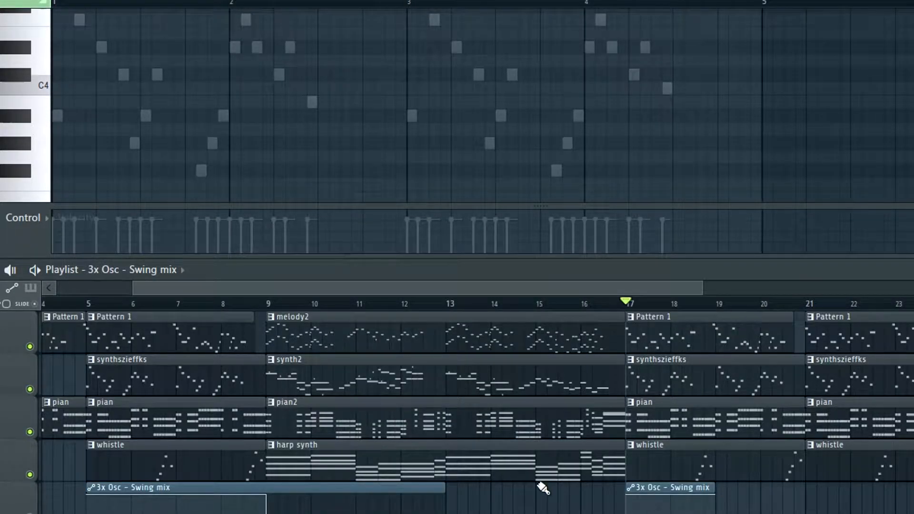
{"action": "left_click_drag", "start_coordinate": [728, 499], "coordinate": [143, 497]}
{"action": "scroll", "coordinate": [167, 474], "scroll_direction": "down", "scroll_amount": 1}
{"action": "scroll", "coordinate": [209, 469], "scroll_direction": "up", "scroll_amount": 1}
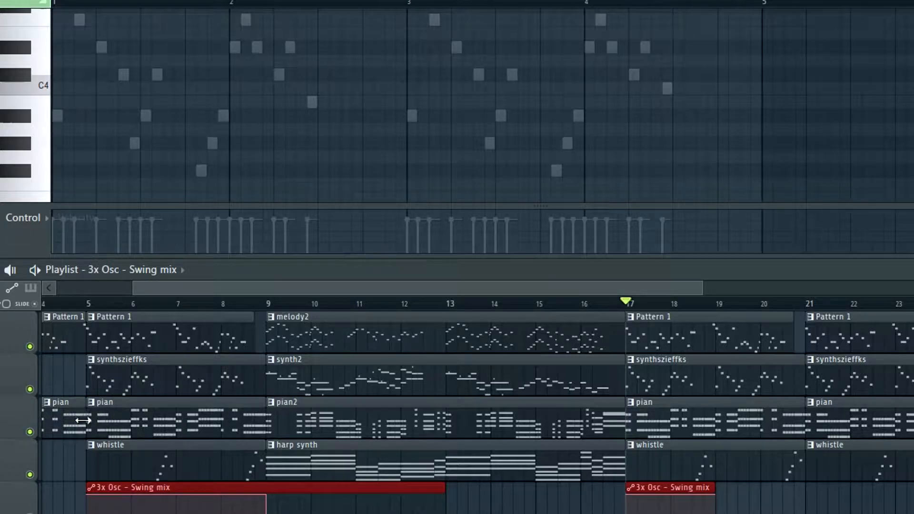
Step: Try moving the selected 3x Osc - Swing mix clips up onto the pian track, and undo the move
{"action": "left_click_drag", "start_coordinate": [109, 488], "coordinate": [105, 401]}
{"action": "scroll", "coordinate": [109, 381], "scroll_direction": "up", "scroll_amount": 2}
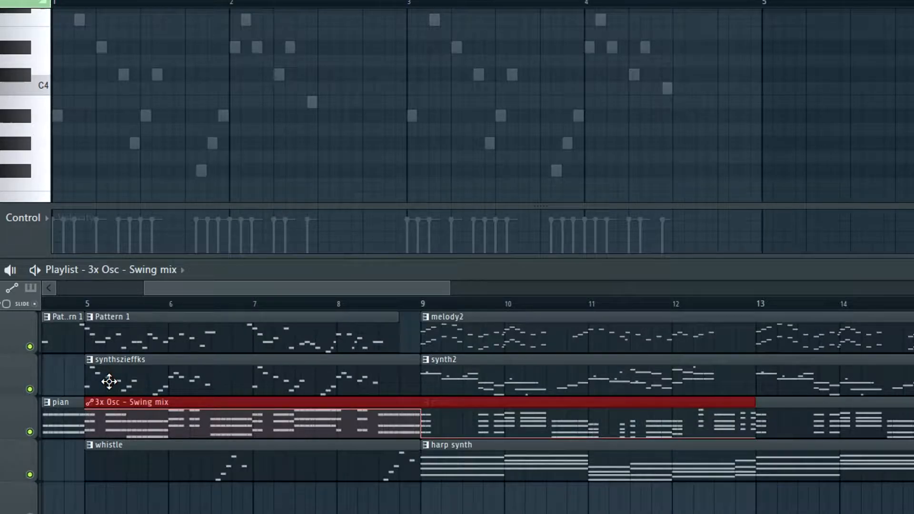
{"action": "key", "text": "ctrl+z"}
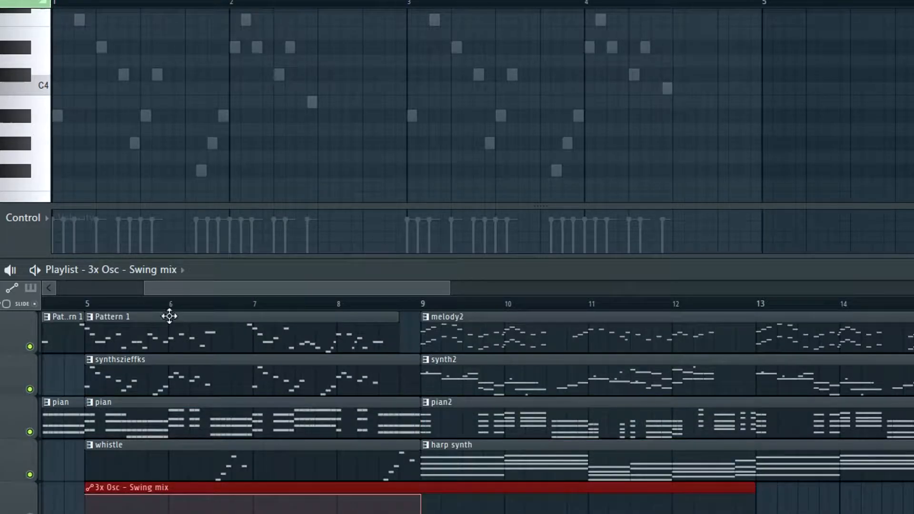
Step: Move all drum clips to the track directly below whistle and harp synth, with the 3x Osc - Swing mix clips on the track beneath them
{"action": "scroll", "coordinate": [198, 380], "scroll_direction": "down", "scroll_amount": 3}
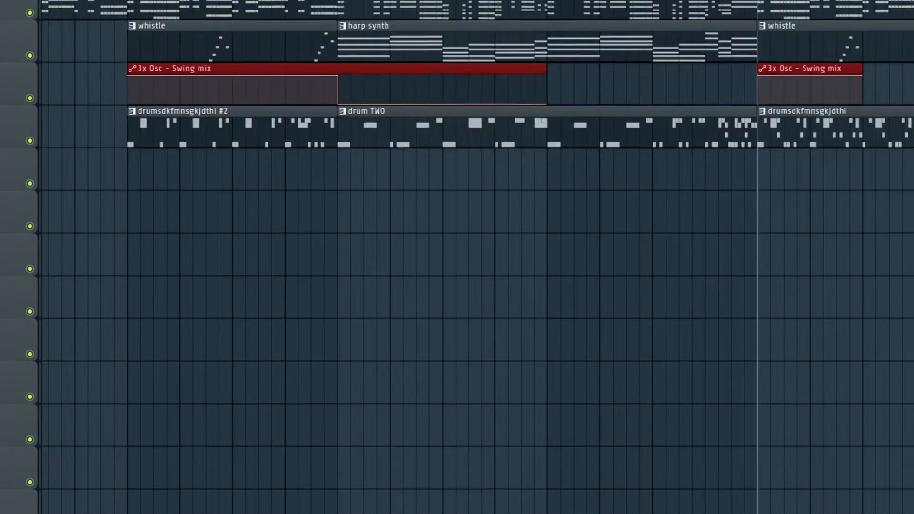
{"action": "left_click_drag", "start_coordinate": [358, 260], "coordinate": [270, 255]}
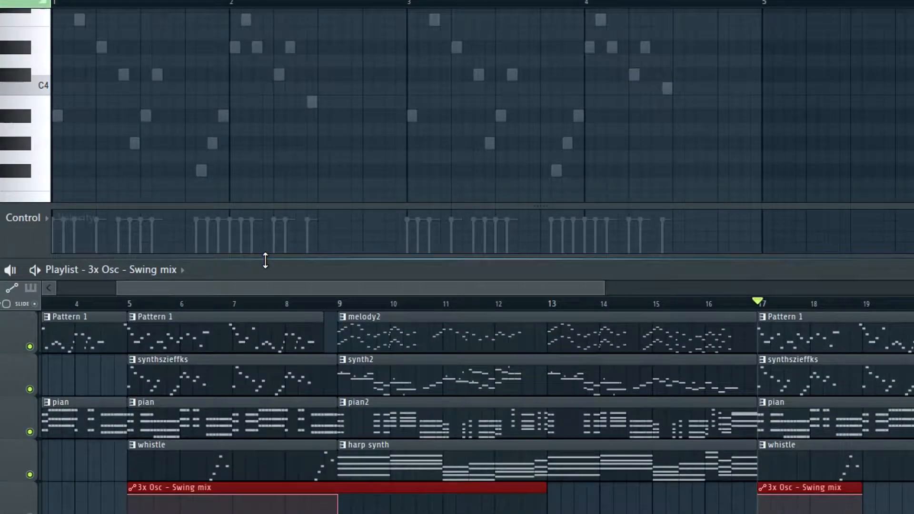
{"action": "scroll", "coordinate": [495, 381], "scroll_direction": "down", "scroll_amount": 3}
{"action": "left_click_drag", "start_coordinate": [242, 362], "coordinate": [235, 453]}
{"action": "left_click_drag", "start_coordinate": [195, 356], "coordinate": [913, 480]}
{"action": "scroll", "coordinate": [363, 454], "scroll_direction": "up", "scroll_amount": 2}
{"action": "left_click_drag", "start_coordinate": [317, 495], "coordinate": [318, 451]}
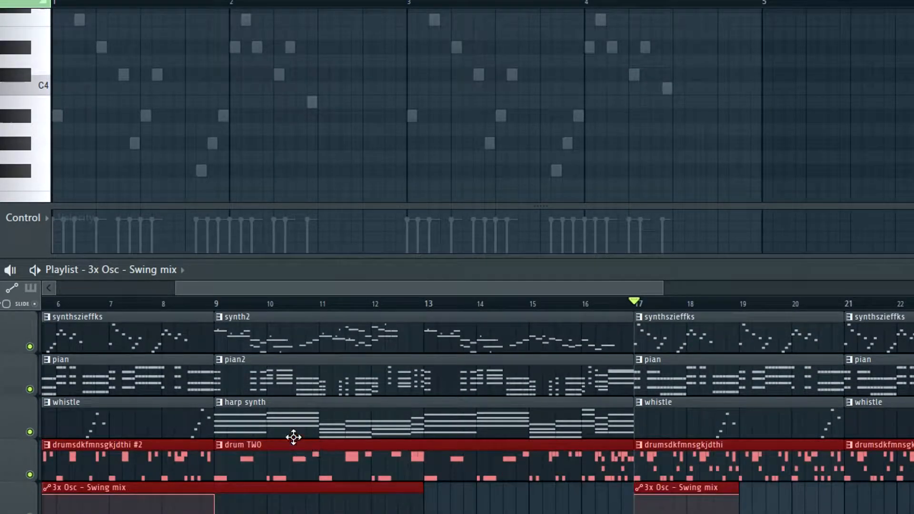
{"action": "scroll", "coordinate": [321, 456], "scroll_direction": "up", "scroll_amount": 1}
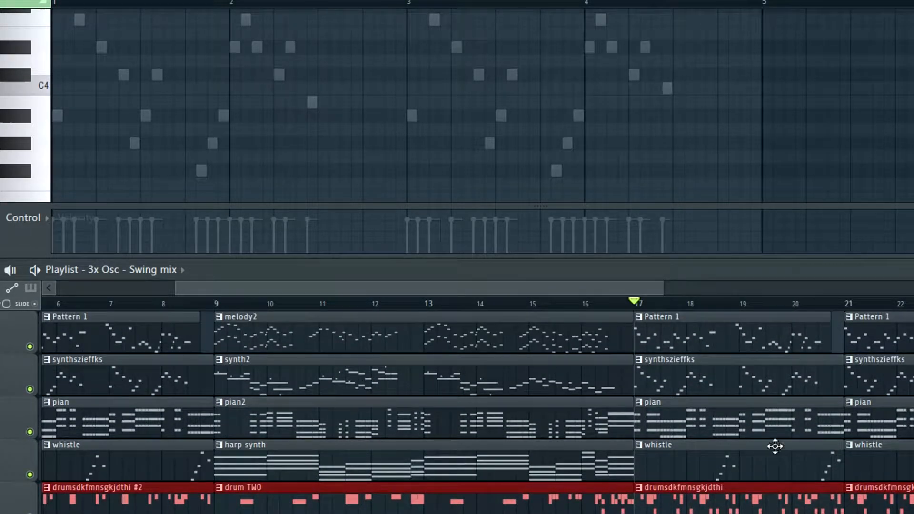
{"action": "scroll", "coordinate": [471, 470], "scroll_direction": "down", "scroll_amount": 3}
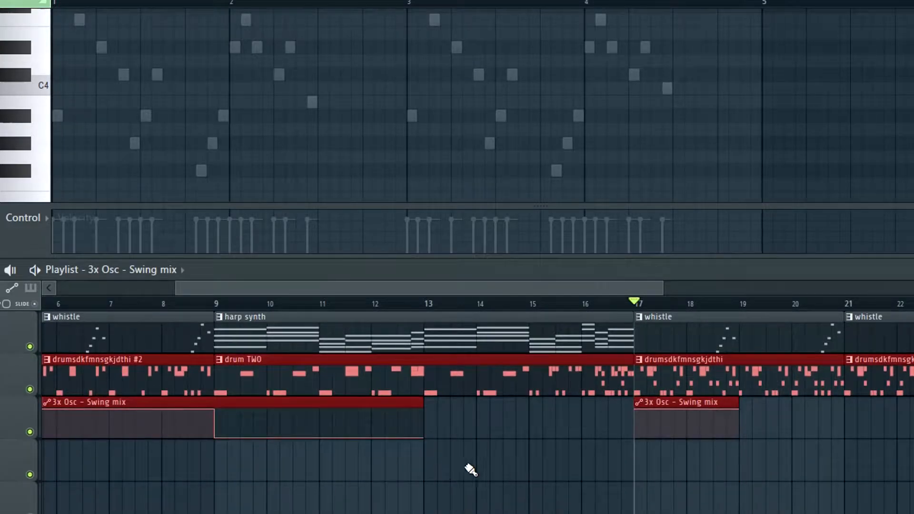
{"action": "left_click", "coordinate": [560, 455]}
{"action": "left_click_drag", "start_coordinate": [311, 287], "coordinate": [270, 288]}
{"action": "scroll", "coordinate": [361, 416], "scroll_direction": "up", "scroll_amount": 3}
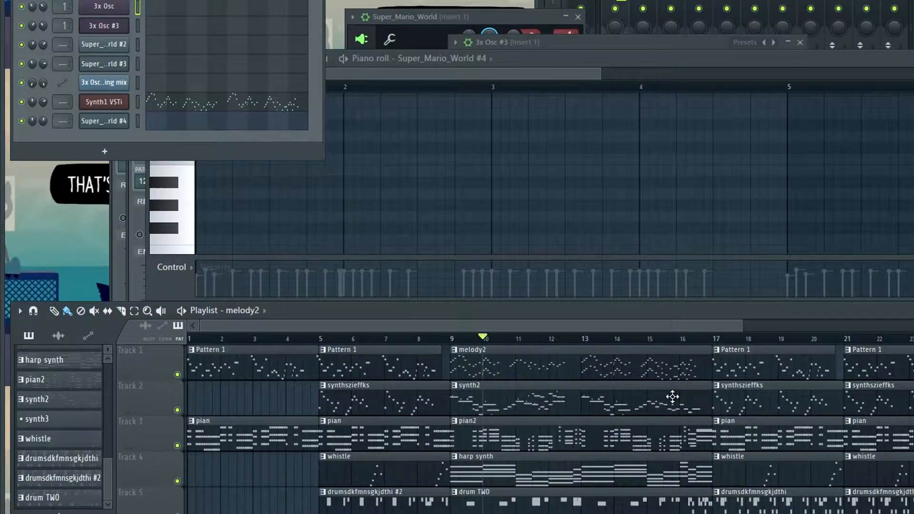
Step: Play the melody2 section from bar 10 twice to judge how the Synth1 VSTi channel's panning sounds
{"action": "key", "text": "space"}
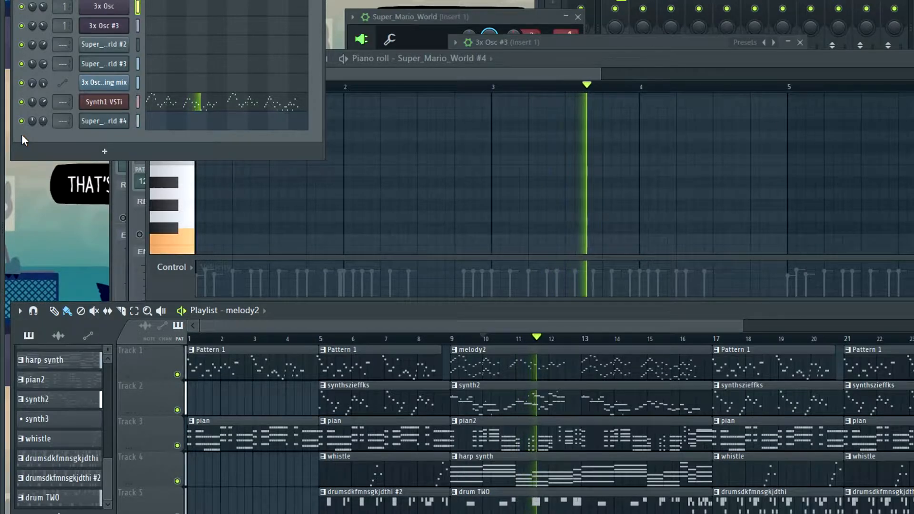
{"action": "key", "text": "space"}
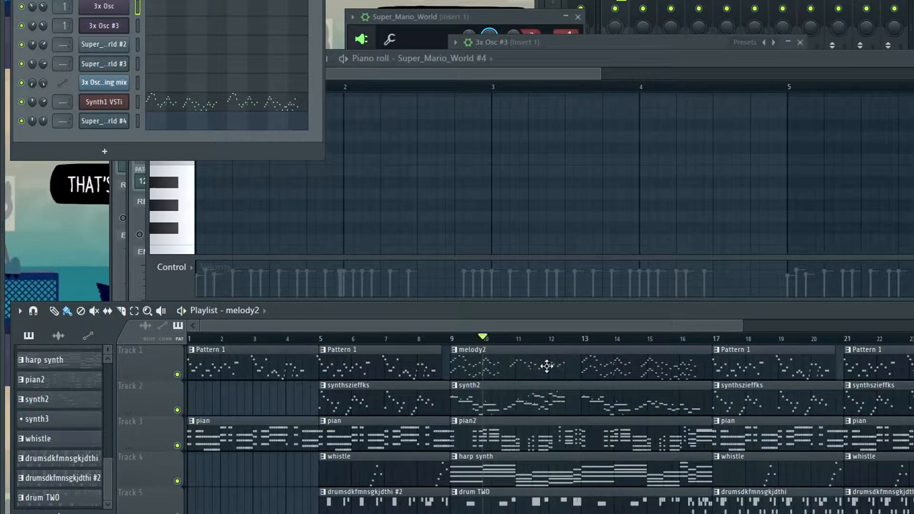
{"action": "key", "text": "space"}
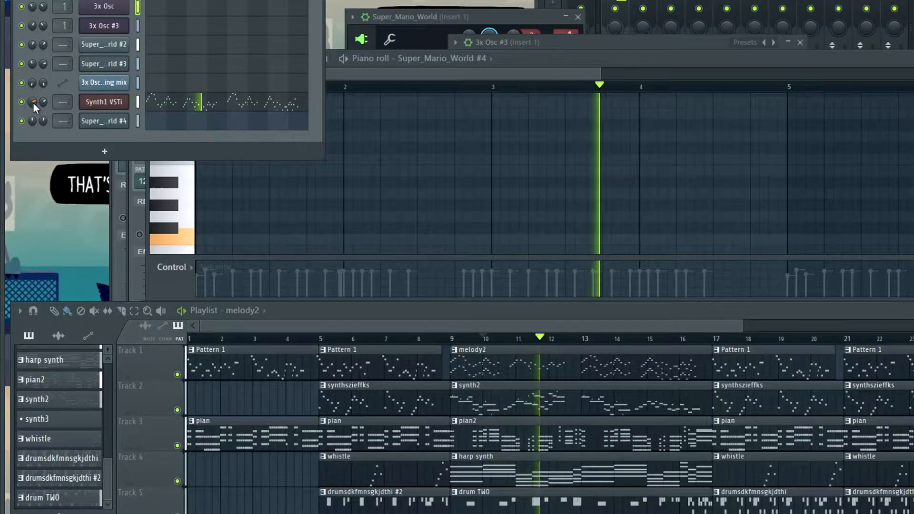
{"action": "key", "text": "space"}
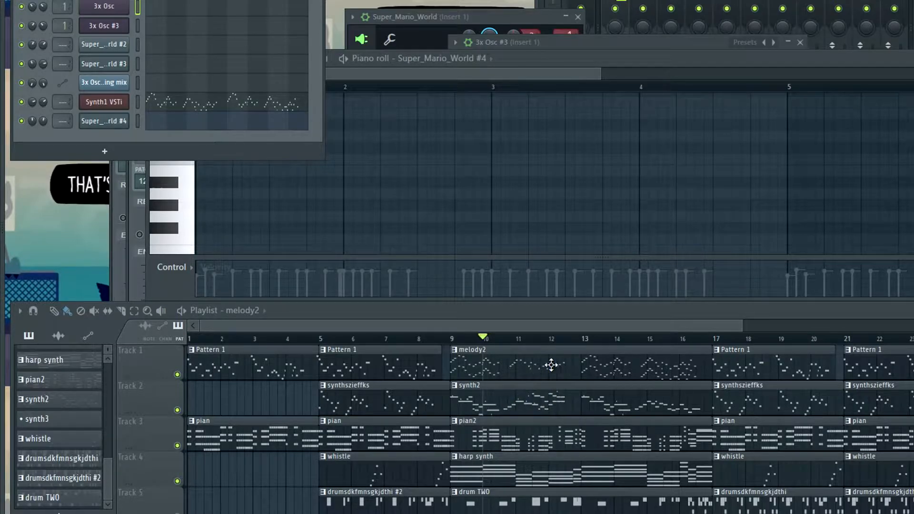
Step: Create an automation clip for the Synth1 VSTi channel panning and paste the channel's 50% panning value as the clip's minimum
{"action": "right_click", "coordinate": [33, 98]}
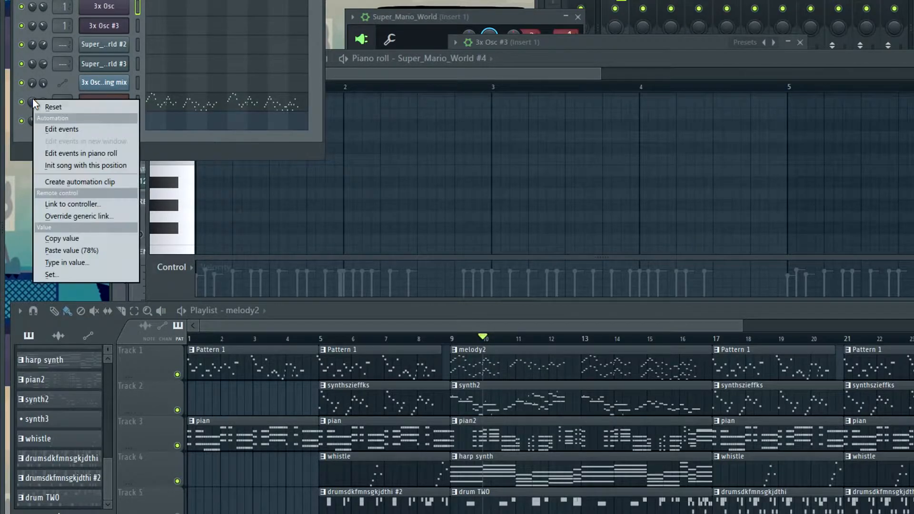
{"action": "left_click", "coordinate": [70, 182]}
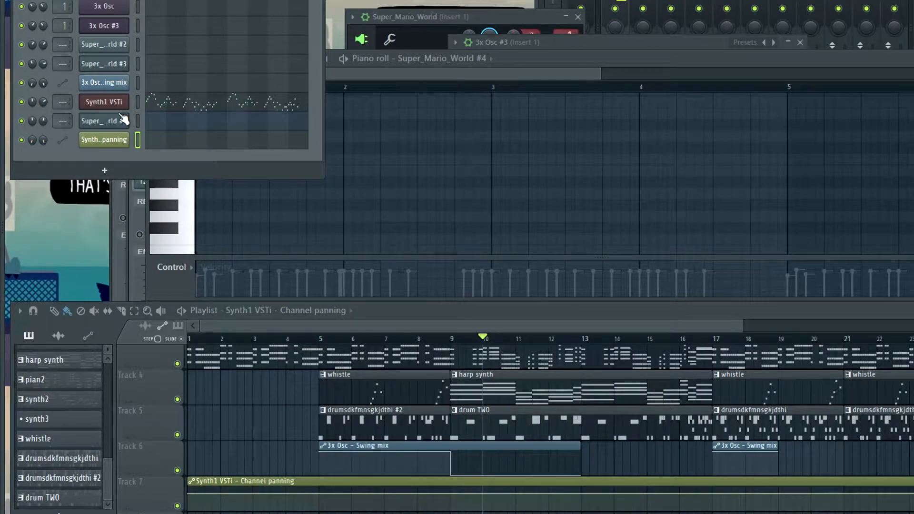
{"action": "right_click", "coordinate": [33, 102]}
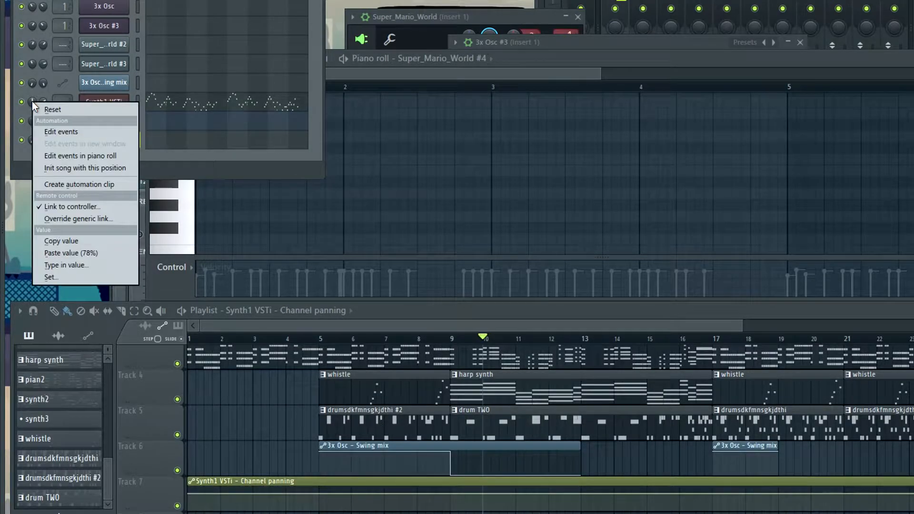
{"action": "left_click", "coordinate": [77, 238]}
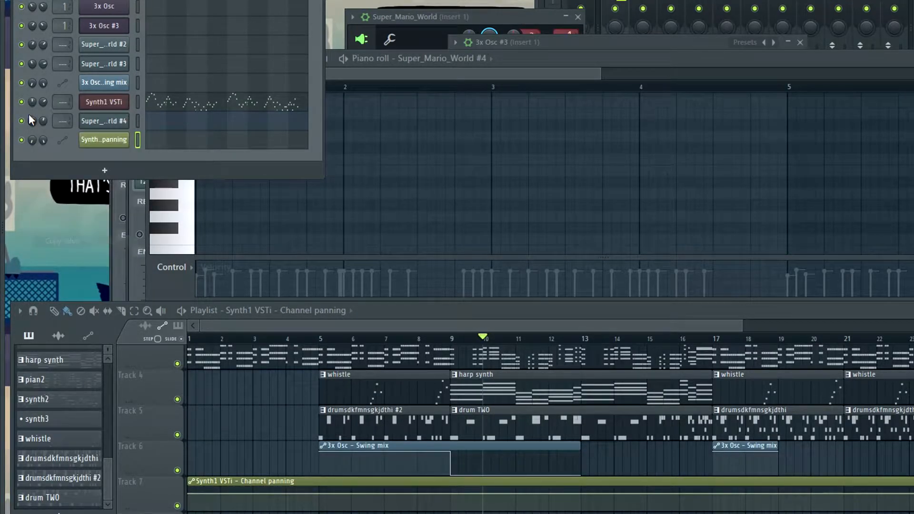
{"action": "right_click", "coordinate": [32, 140]}
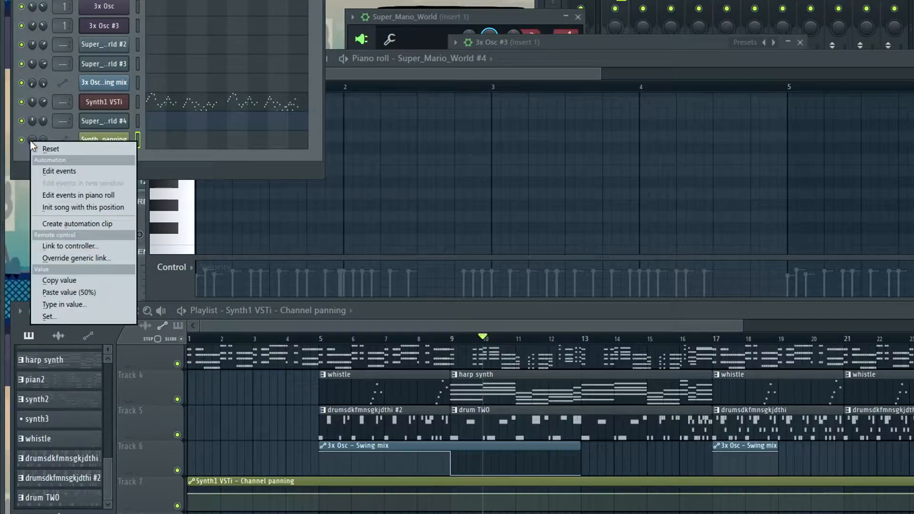
{"action": "left_click", "coordinate": [82, 289]}
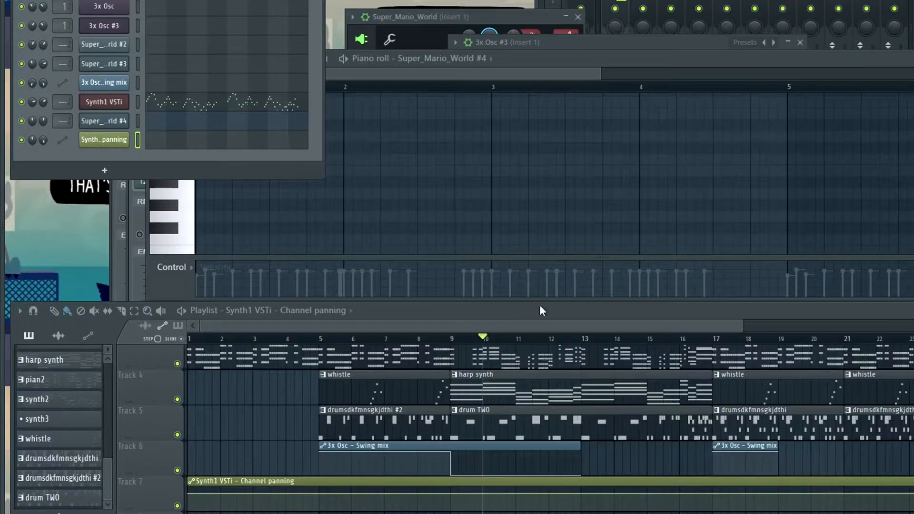
Step: Audition a right-panned Synth1 VSTi during playback and paste its 72% panning value as the automation clip's maximum
{"action": "scroll", "coordinate": [621, 420], "scroll_direction": "up", "scroll_amount": 3}
{"action": "key", "text": "space"}
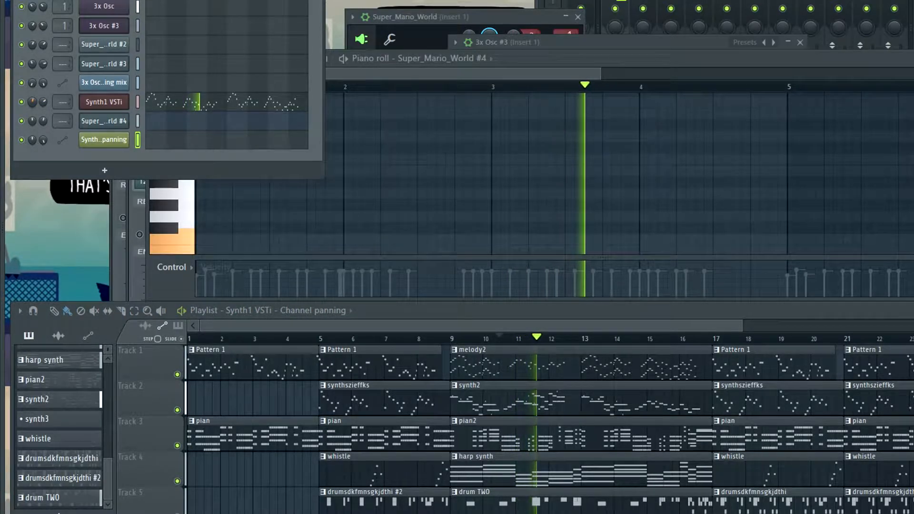
{"action": "key", "text": "space"}
{"action": "right_click", "coordinate": [36, 102]}
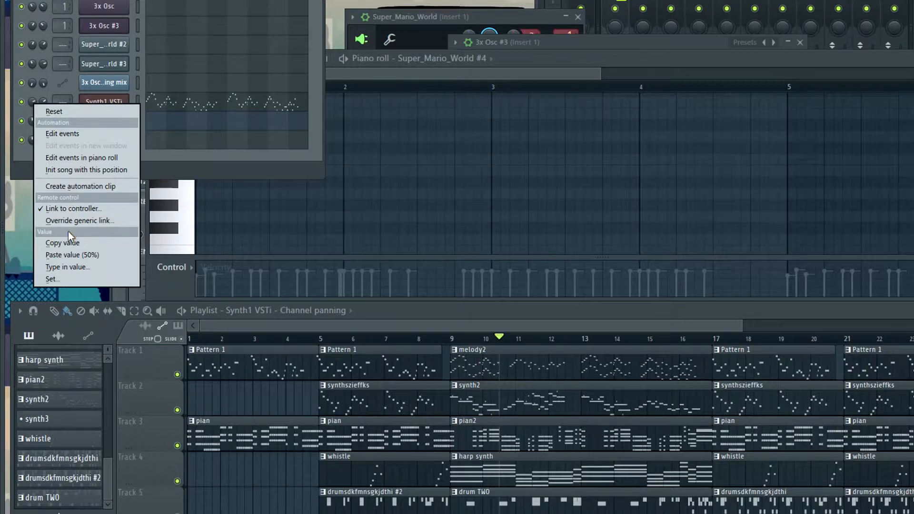
{"action": "left_click", "coordinate": [67, 247]}
{"action": "right_click", "coordinate": [42, 140]}
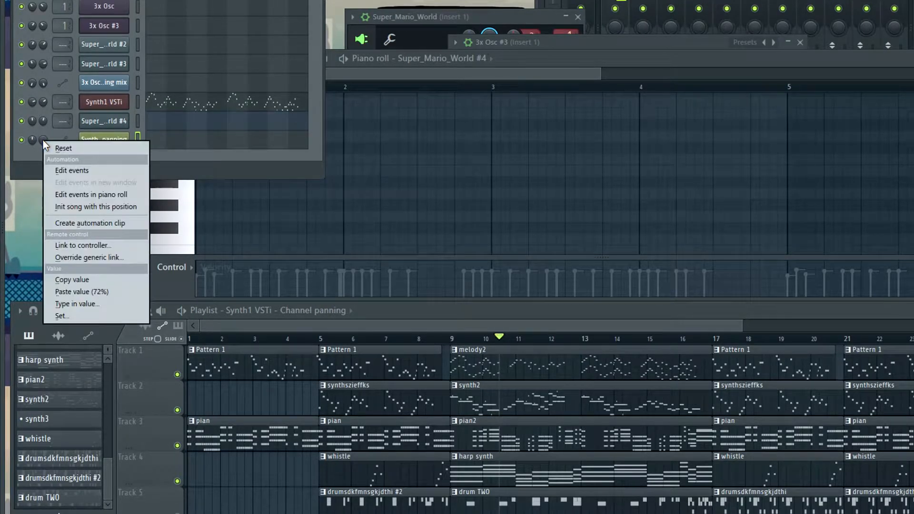
{"action": "left_click", "coordinate": [107, 296]}
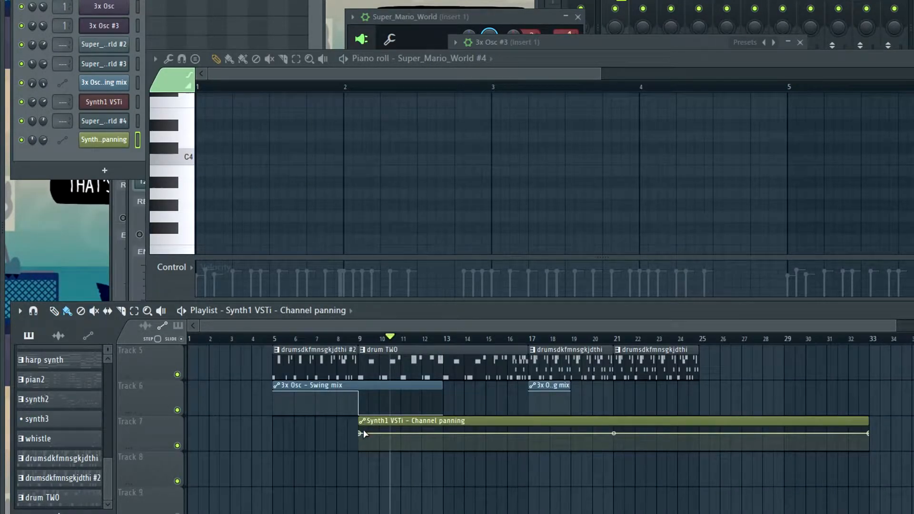
Step: Shape the channel panning clip into a rising ramp from its minimum at bar 9 to near its maximum at bar 13
{"action": "left_click_drag", "start_coordinate": [364, 434], "coordinate": [355, 469]}
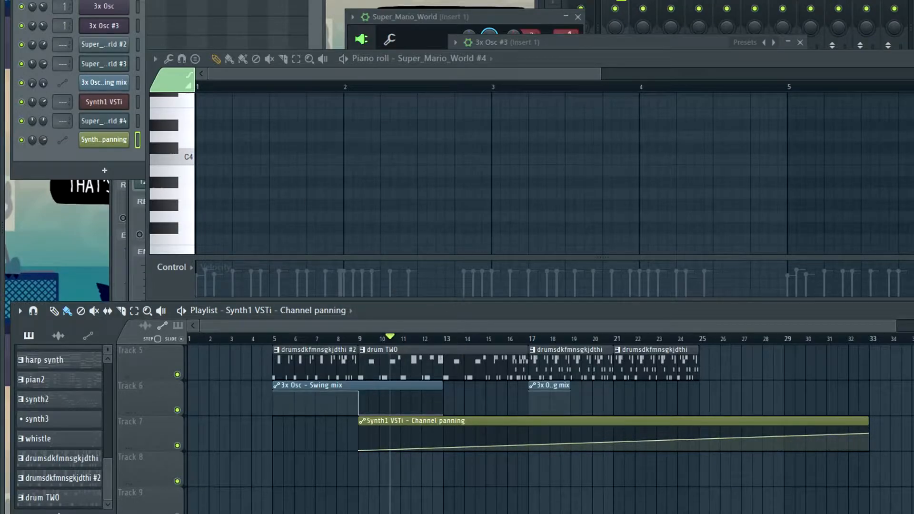
{"action": "left_click_drag", "start_coordinate": [874, 436], "coordinate": [445, 301]}
{"action": "scroll", "coordinate": [513, 473], "scroll_direction": "up", "scroll_amount": 4}
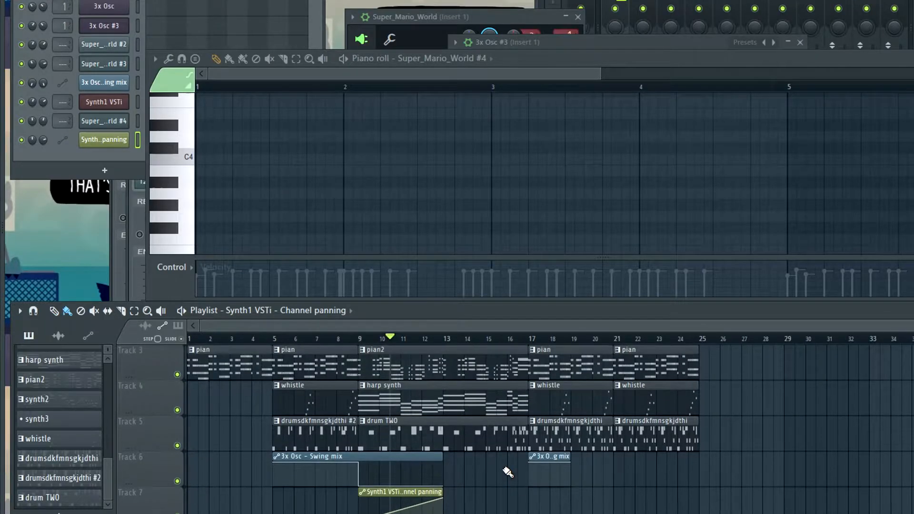
Step: Move the panning clip to start three beats into bar 10 and shorten its ramp to end at bar 11
{"action": "scroll", "coordinate": [403, 369], "scroll_direction": "up", "scroll_amount": 5}
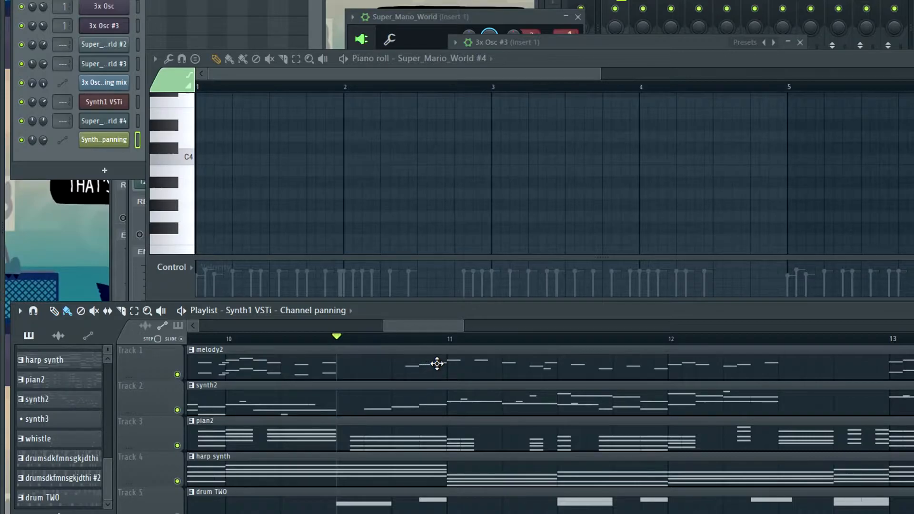
{"action": "scroll", "coordinate": [391, 375], "scroll_direction": "down", "scroll_amount": 3}
{"action": "scroll", "coordinate": [389, 375], "scroll_direction": "down", "scroll_amount": 4}
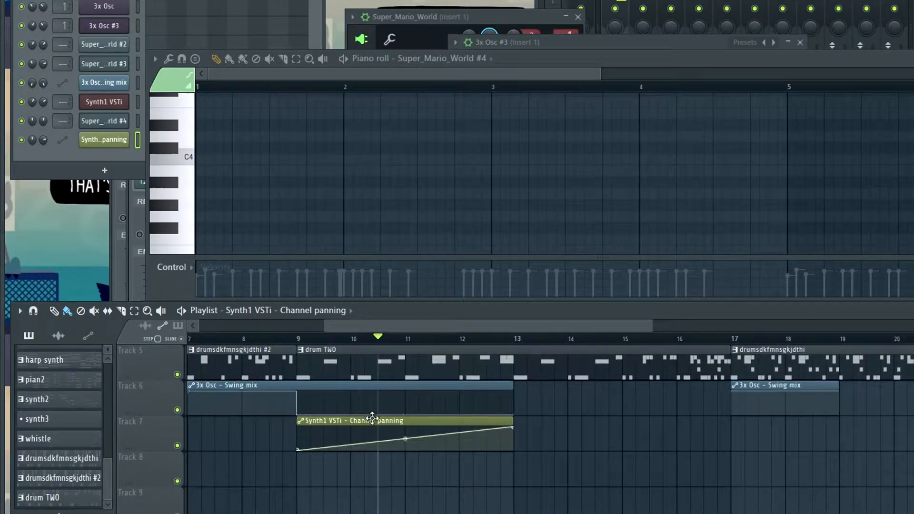
{"action": "left_click_drag", "start_coordinate": [381, 421], "coordinate": [480, 421]}
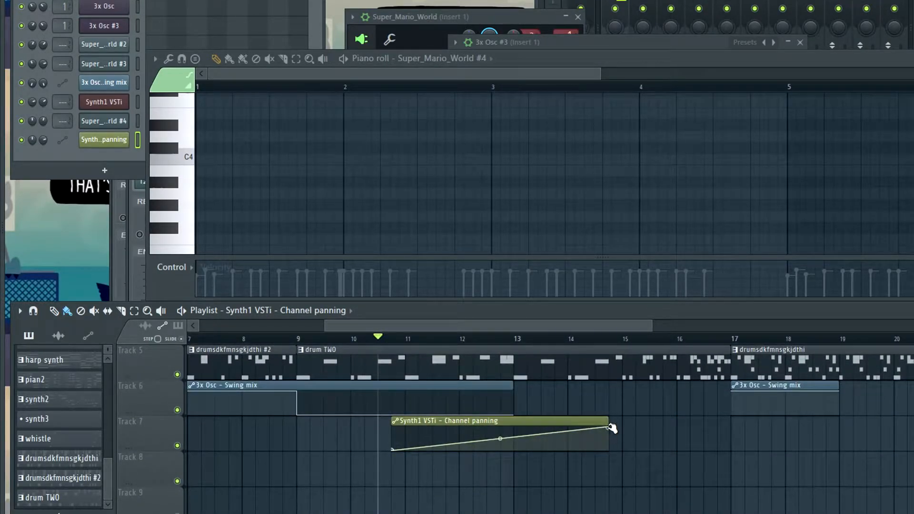
{"action": "left_click_drag", "start_coordinate": [610, 426], "coordinate": [404, 425]}
{"action": "scroll", "coordinate": [398, 461], "scroll_direction": "up", "scroll_amount": 2}
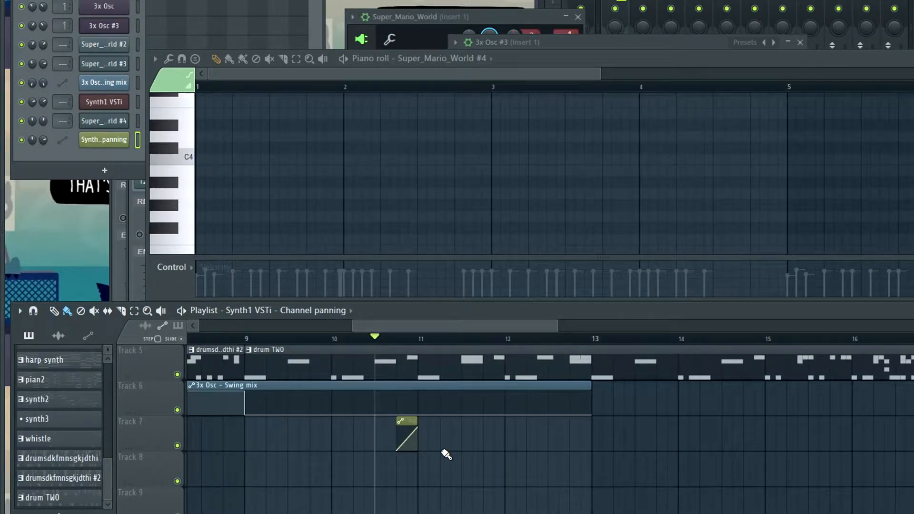
{"action": "scroll", "coordinate": [397, 425], "scroll_direction": "up", "scroll_amount": 3}
Step: Play from the start of the panning ramp and bend its curve so the panning rises slowly at first
{"action": "left_click", "coordinate": [370, 341]}
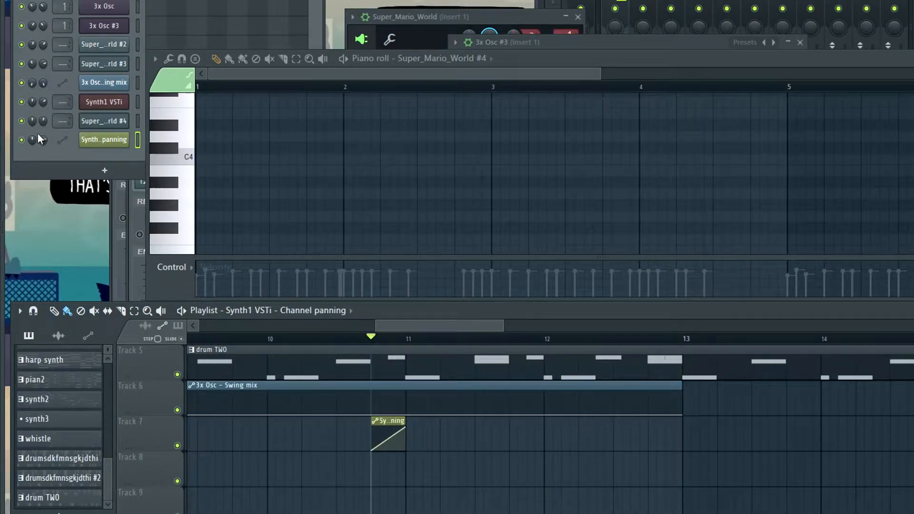
{"action": "key", "text": "space"}
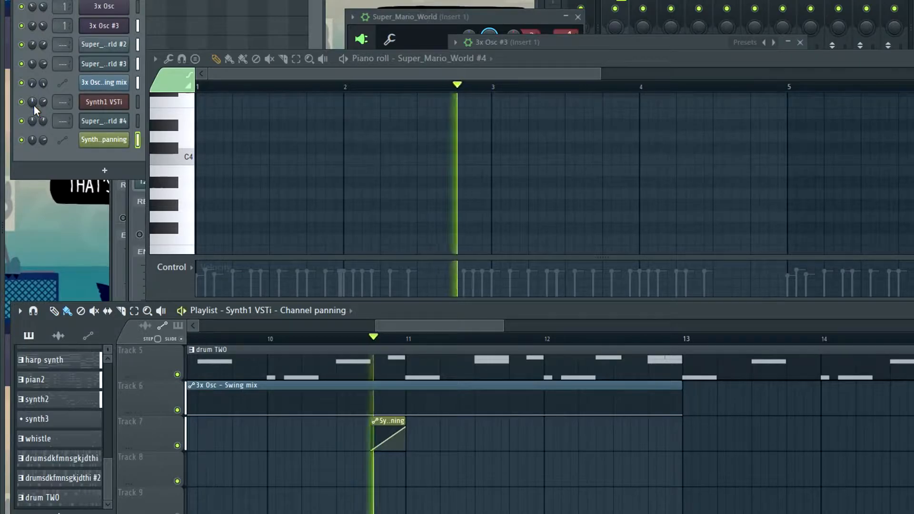
{"action": "key", "text": "space"}
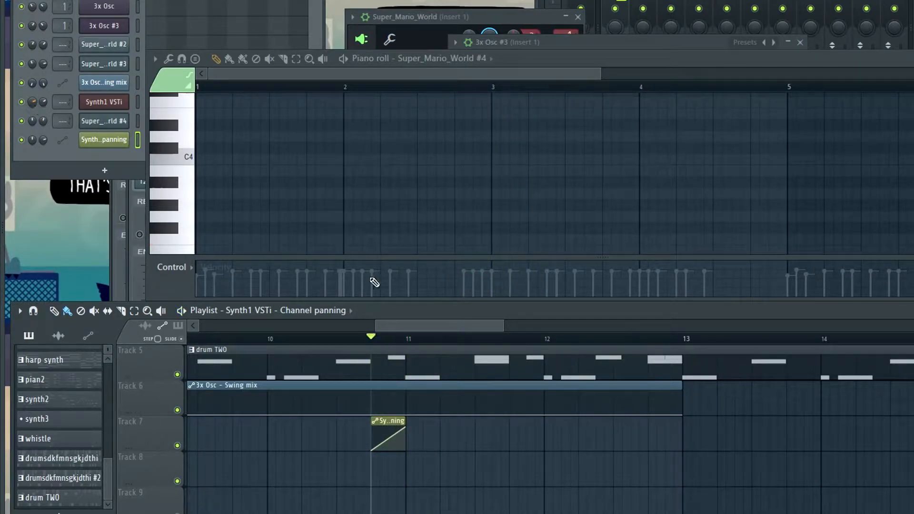
{"action": "scroll", "coordinate": [417, 443], "scroll_direction": "up", "scroll_amount": 2}
{"action": "left_click_drag", "start_coordinate": [424, 437], "coordinate": [424, 414]}
{"action": "key", "text": "space"}
{"action": "key", "text": "space"}
{"action": "left_click_drag", "start_coordinate": [425, 432], "coordinate": [425, 443]}
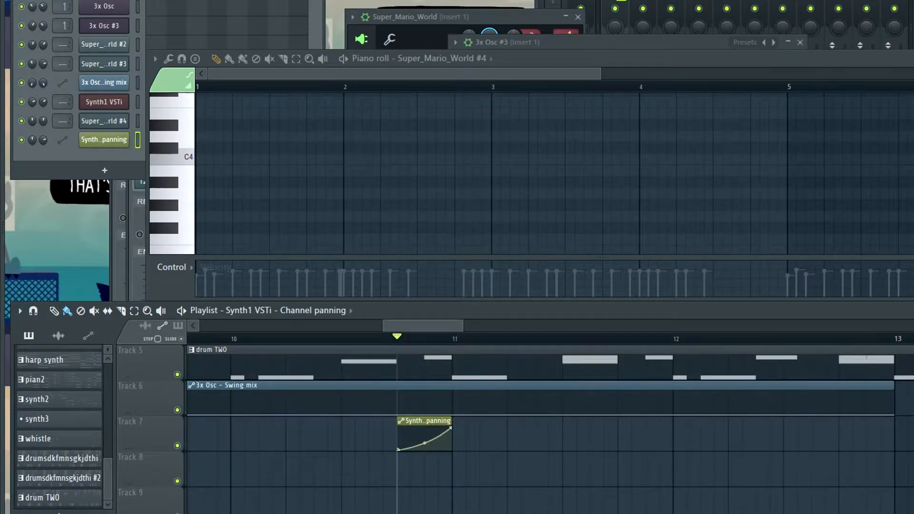
{"action": "key", "text": "space"}
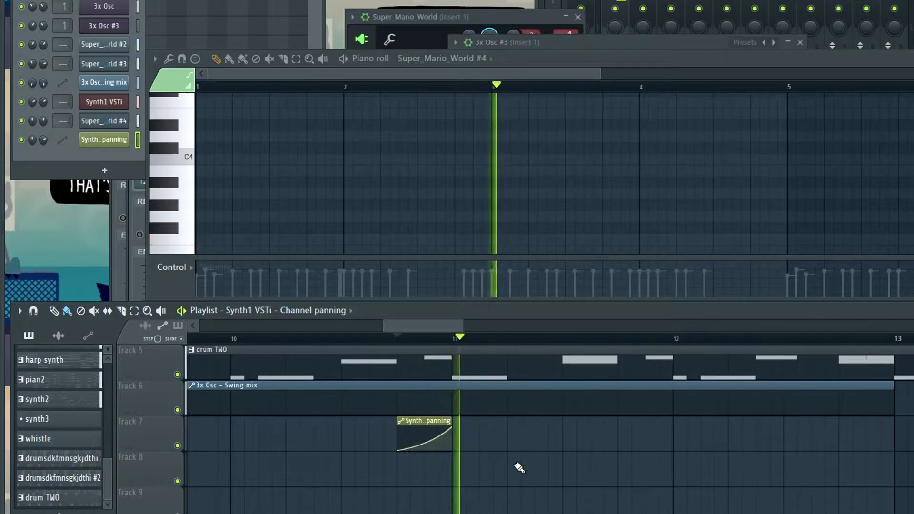
{"action": "key", "text": "space"}
Step: Play the song from just after bar 9 to hear the panning leading into the ramp
{"action": "scroll", "coordinate": [533, 477], "scroll_direction": "down", "scroll_amount": 2}
{"action": "left_click", "coordinate": [399, 339]}
{"action": "key", "text": "space"}
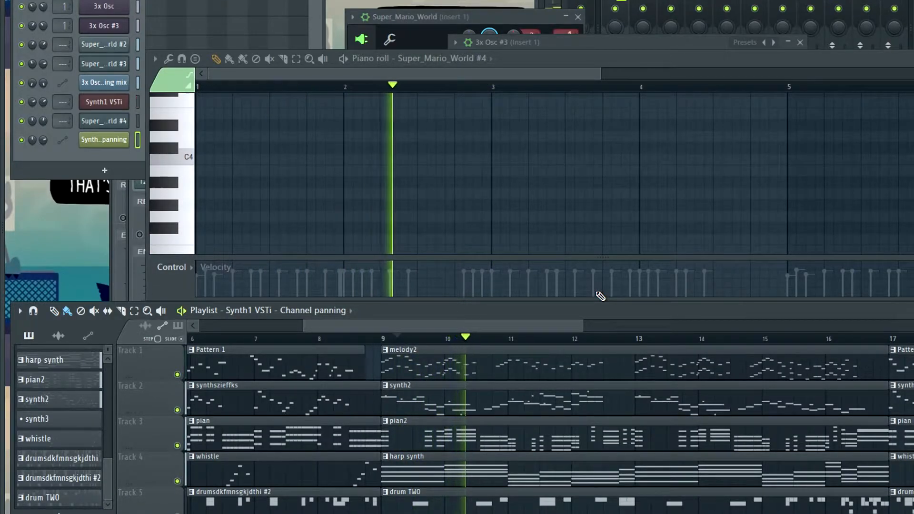
{"action": "key", "text": "space"}
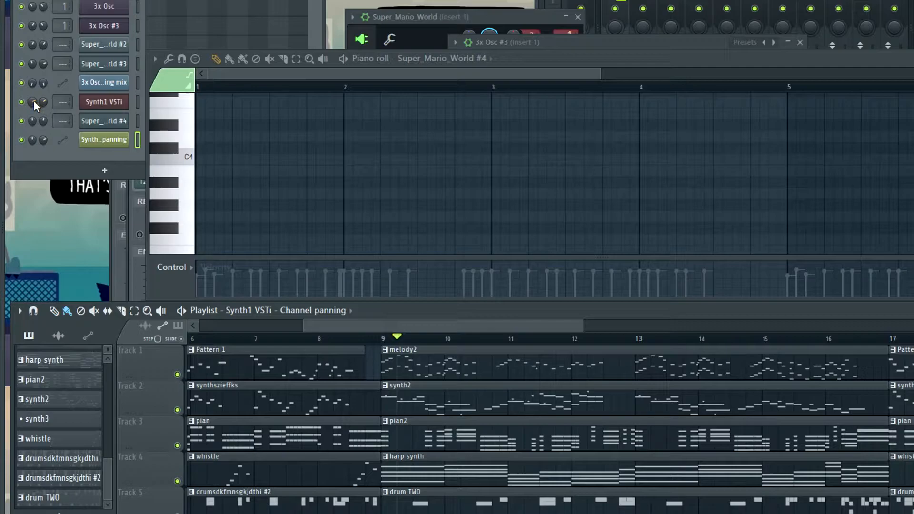
Step: Reset the Synth1 VSTi channel panning and initialise the song with that position
{"action": "right_click", "coordinate": [33, 102]}
{"action": "left_click", "coordinate": [47, 106]}
{"action": "right_click", "coordinate": [33, 104]}
{"action": "right_click", "coordinate": [33, 102]}
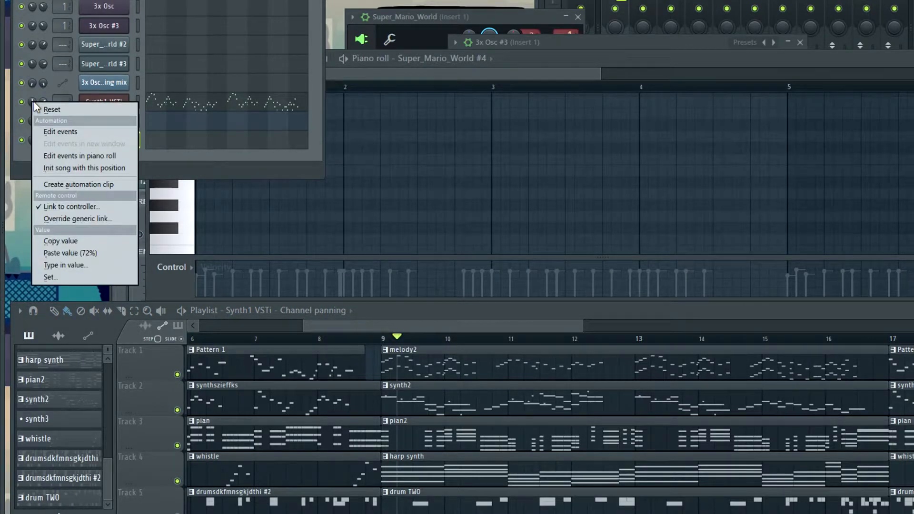
{"action": "left_click", "coordinate": [73, 168]}
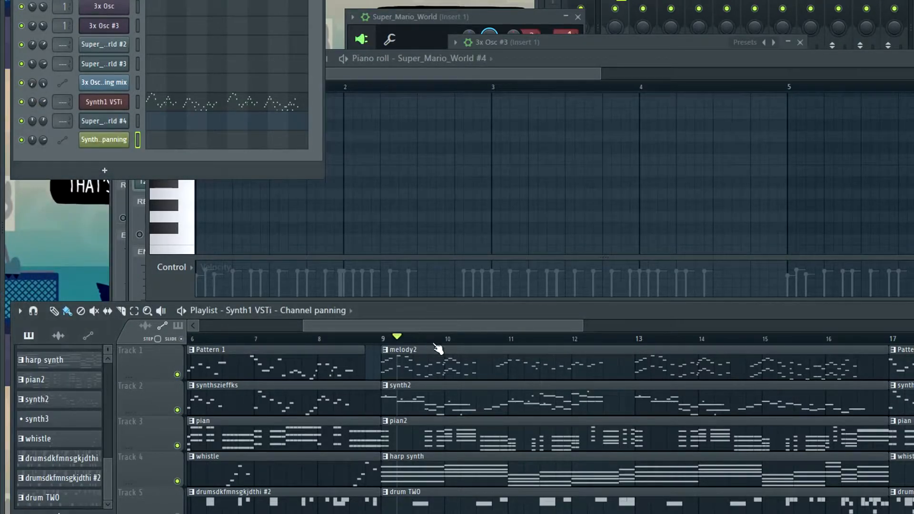
Step: Play the melody2 section past bar 13 to check the panning ramp with the reset starting position
{"action": "scroll", "coordinate": [436, 381], "scroll_direction": "down", "scroll_amount": 2}
{"action": "key", "text": "space"}
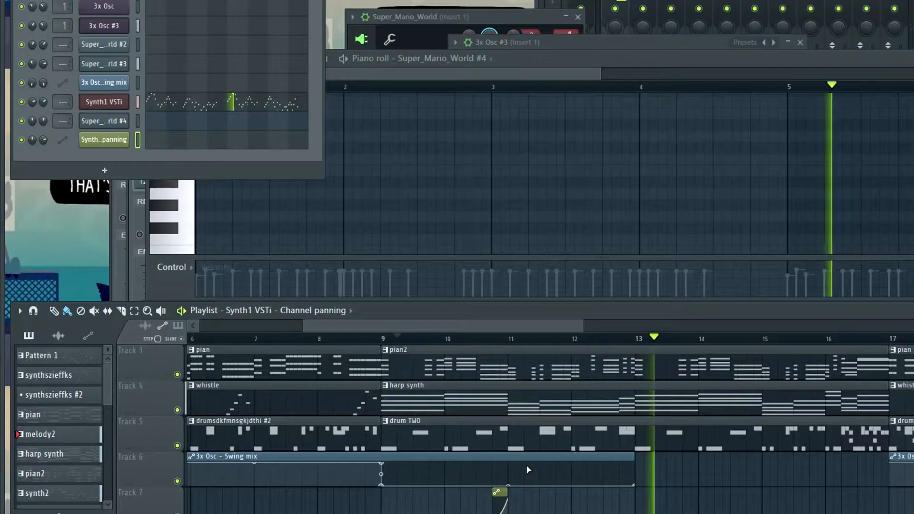
{"action": "key", "text": "space"}
Step: Extend the Synth1 VSTi channel panning automation with a held level from bar 11, followed by a descent near bar 13
{"action": "scroll", "coordinate": [555, 504], "scroll_direction": "up", "scroll_amount": 2}
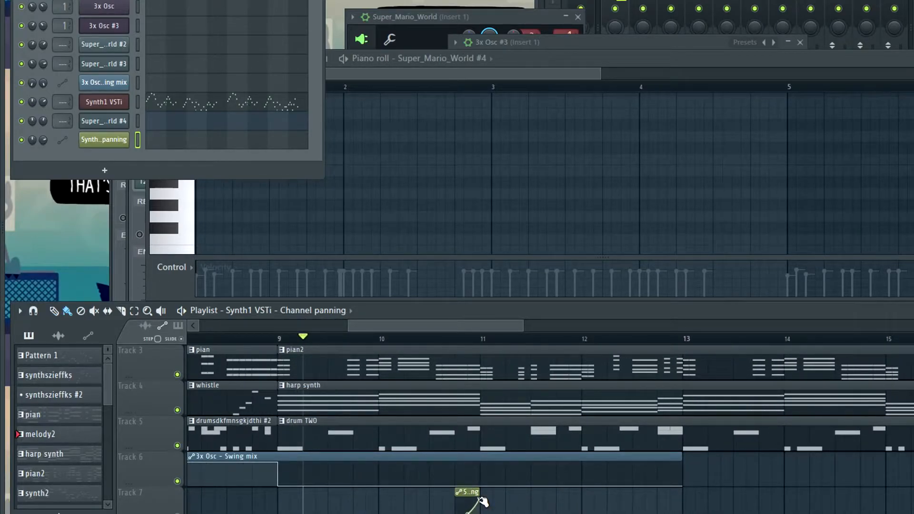
{"action": "left_click_drag", "start_coordinate": [483, 501], "coordinate": [731, 465]}
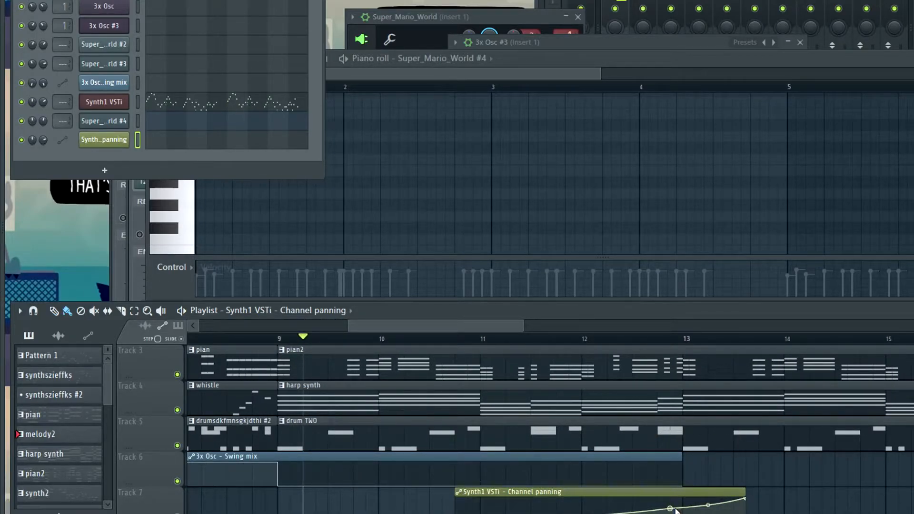
{"action": "left_click_drag", "start_coordinate": [673, 508], "coordinate": [481, 468]}
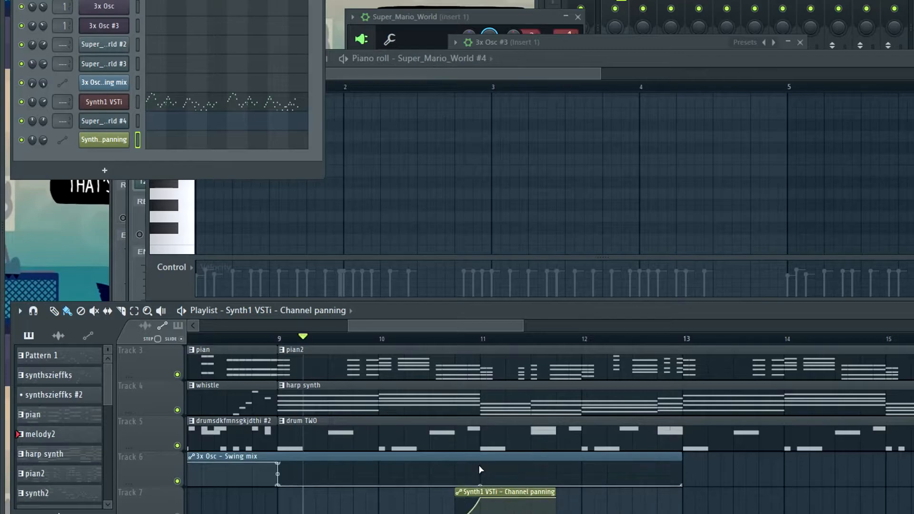
{"action": "left_click_drag", "start_coordinate": [560, 499], "coordinate": [678, 511]}
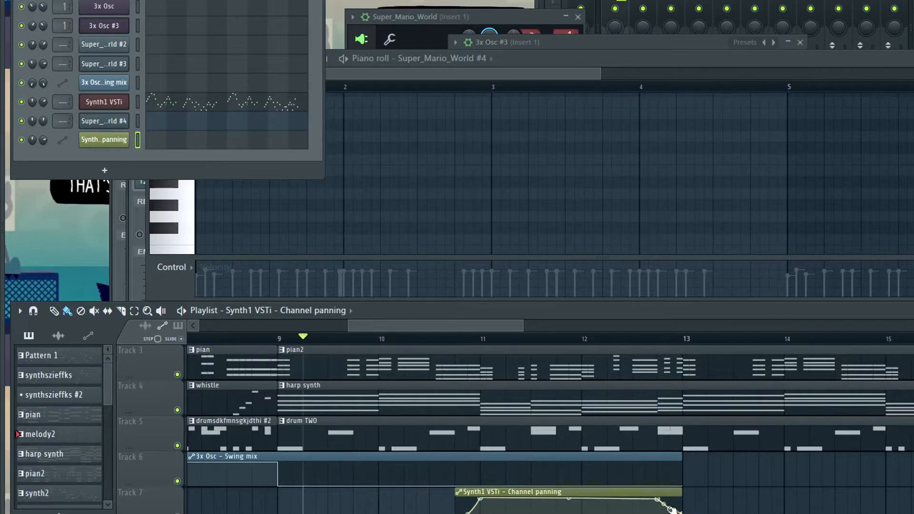
{"action": "right_click", "coordinate": [672, 510]}
{"action": "left_click", "coordinate": [634, 496]}
{"action": "scroll", "coordinate": [655, 507], "scroll_direction": "down", "scroll_amount": 1}
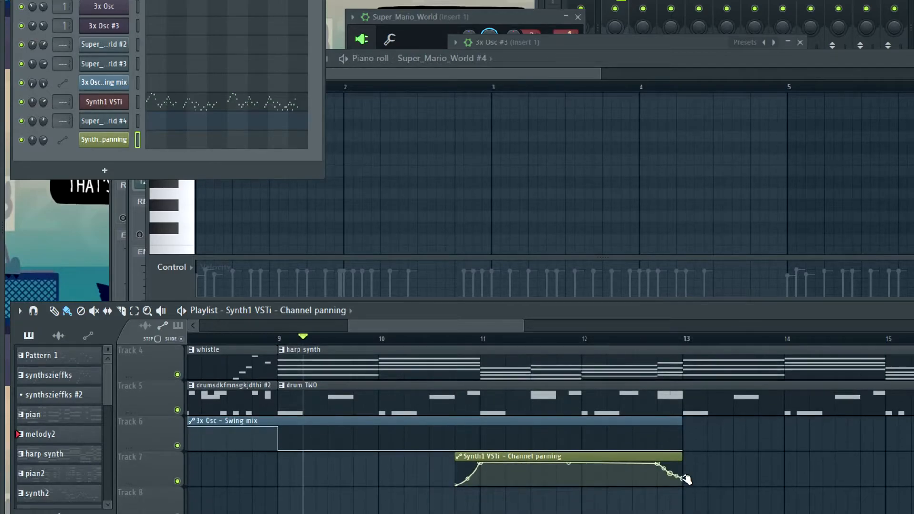
Step: Reshape the end of the panning automation into a vertical drop at bar 13, staying low until about bar 14
{"action": "left_click_drag", "start_coordinate": [686, 480], "coordinate": [771, 485]}
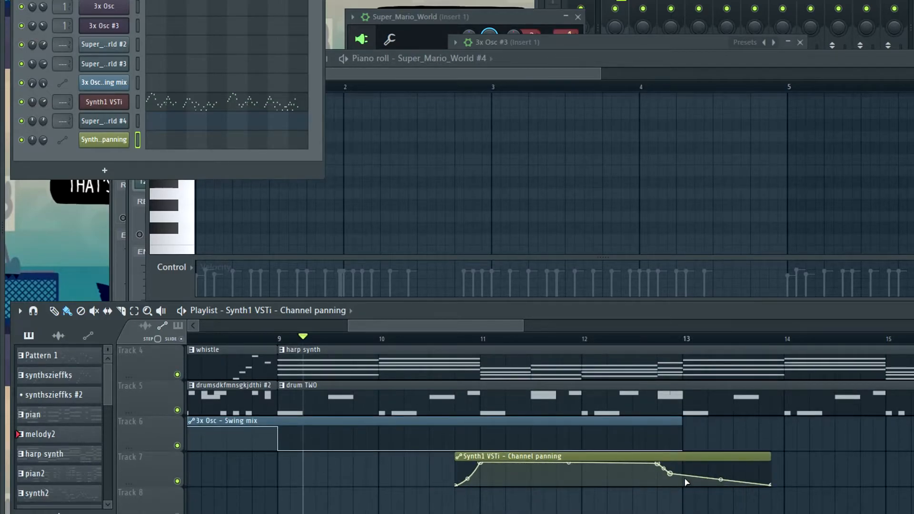
{"action": "left_click_drag", "start_coordinate": [671, 475], "coordinate": [656, 503]}
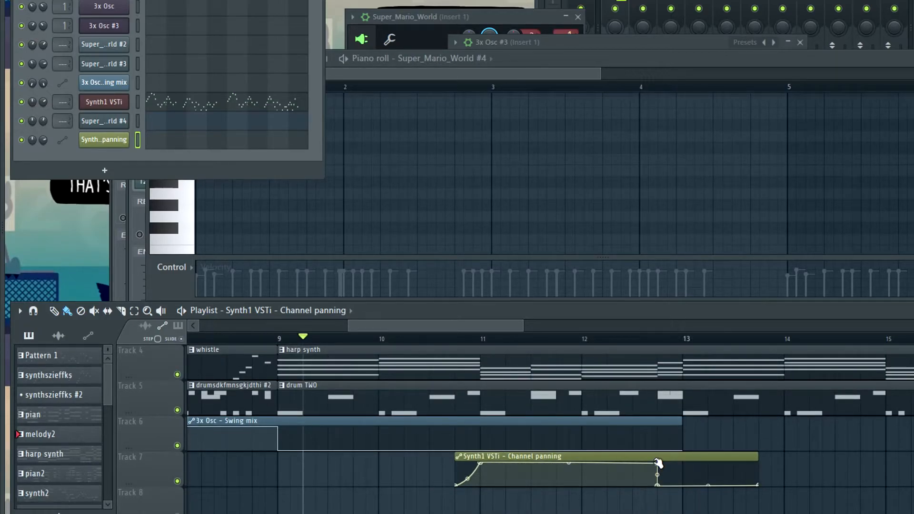
{"action": "left_click_drag", "start_coordinate": [658, 464], "coordinate": [684, 456]}
Step: Play the song from just after bar 12 to check the end of the held panning section
{"action": "left_click", "coordinate": [596, 339]}
{"action": "scroll", "coordinate": [574, 453], "scroll_direction": "down", "scroll_amount": 4}
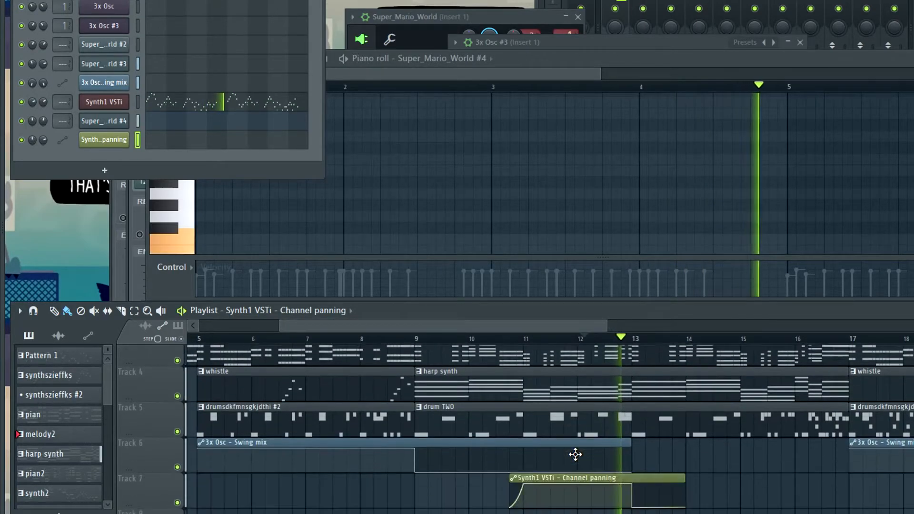
{"action": "key", "text": "space"}
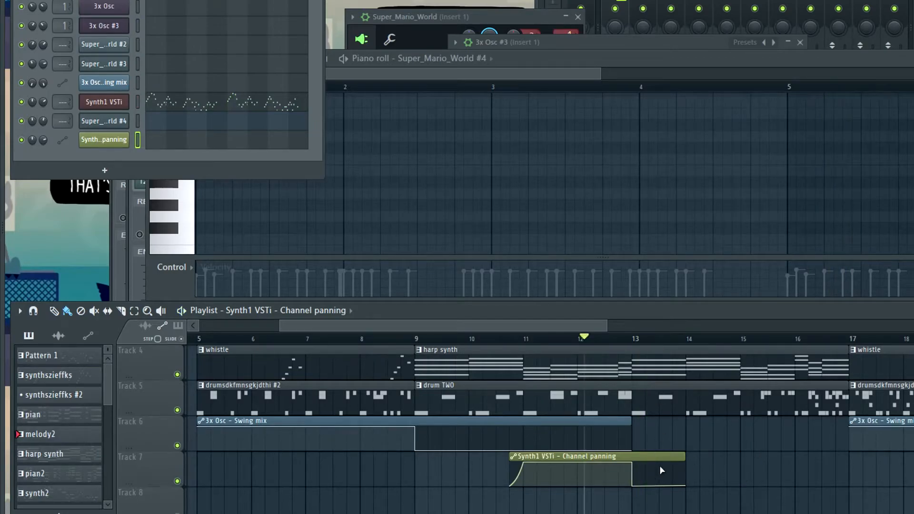
Step: Examine the Super_Mario_World #4 drum notes up to E5 in the piano roll and play the pattern from its start
{"action": "scroll", "coordinate": [763, 478], "scroll_direction": "up", "scroll_amount": 2}
{"action": "scroll", "coordinate": [770, 480], "scroll_direction": "up", "scroll_amount": 4}
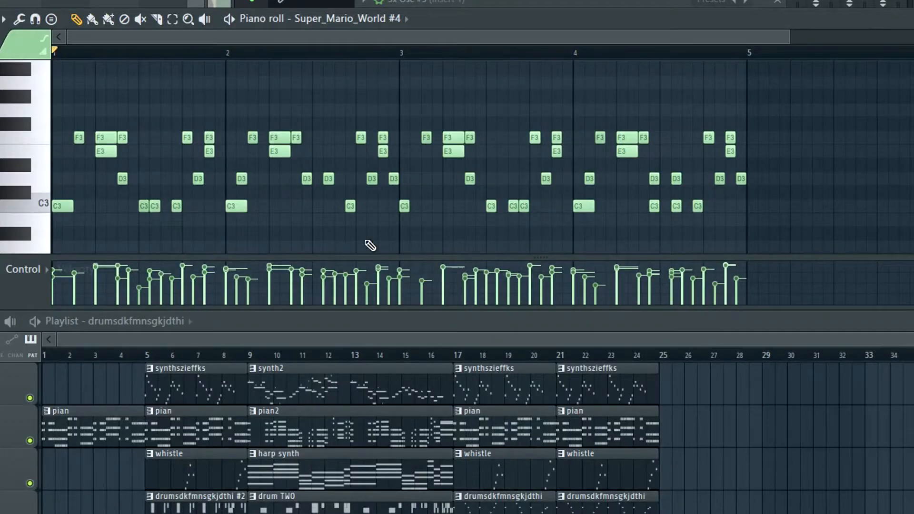
{"action": "scroll", "coordinate": [169, 181], "scroll_direction": "up", "scroll_amount": 6}
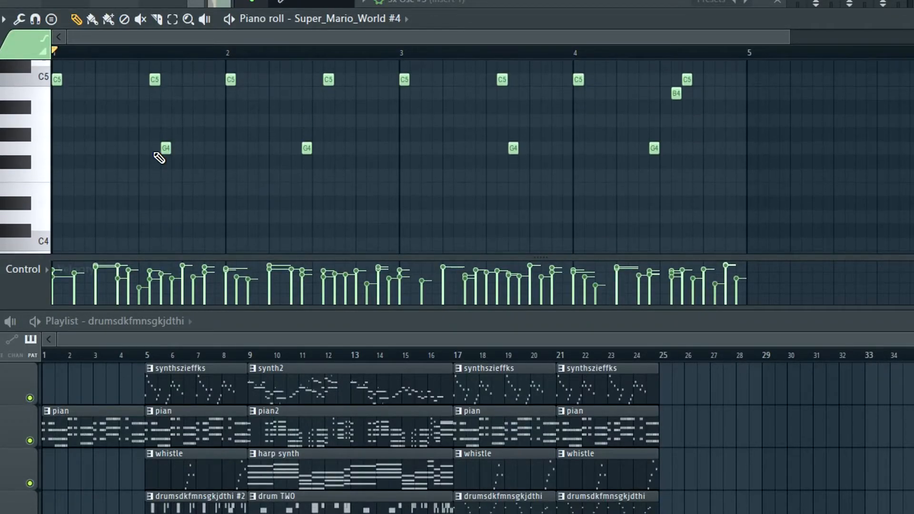
{"action": "scroll", "coordinate": [78, 148], "scroll_direction": "up", "scroll_amount": 2}
{"action": "key", "text": "space"}
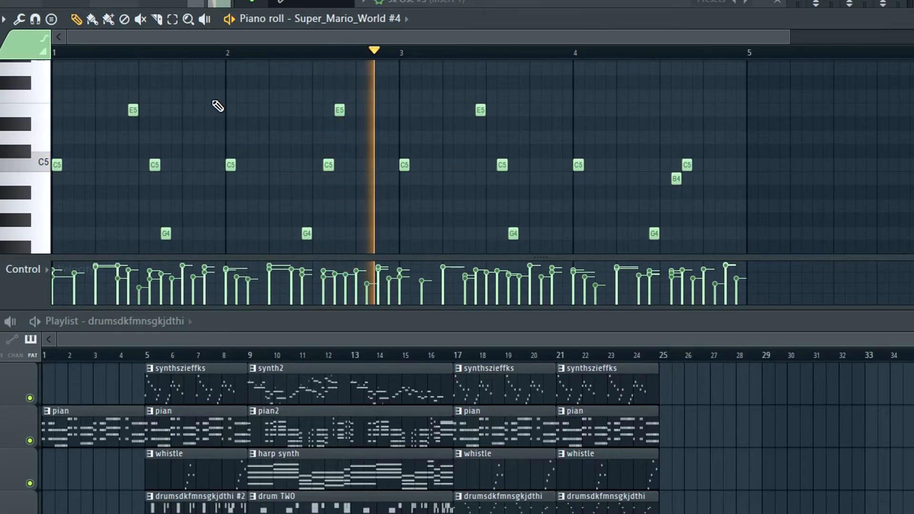
{"action": "key", "text": "space"}
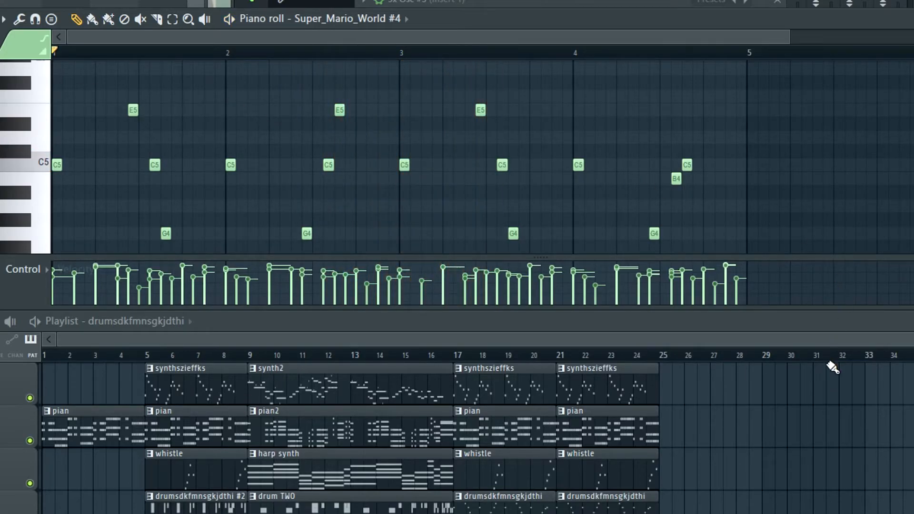
Step: Play the song briefly from bar 17 to hear the drums in the repeated section
{"action": "left_click", "coordinate": [456, 356]}
{"action": "key", "text": "space"}
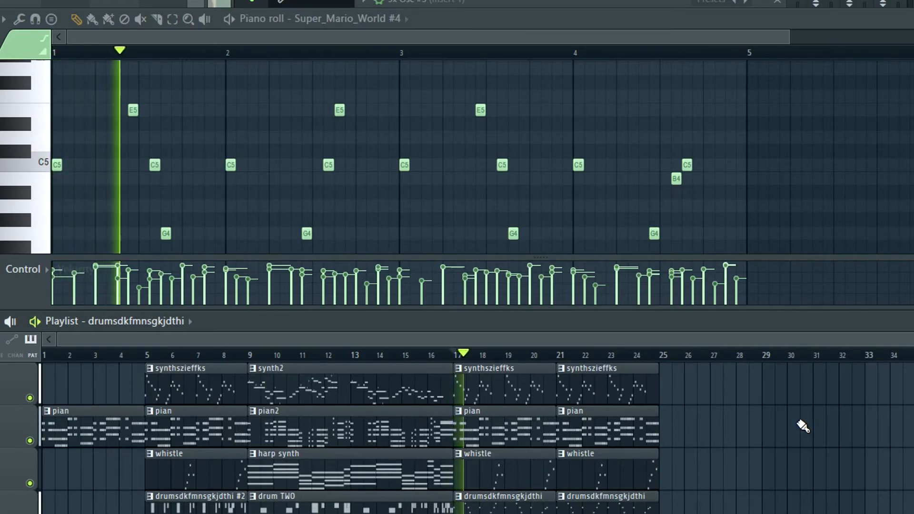
{"action": "key", "text": "space"}
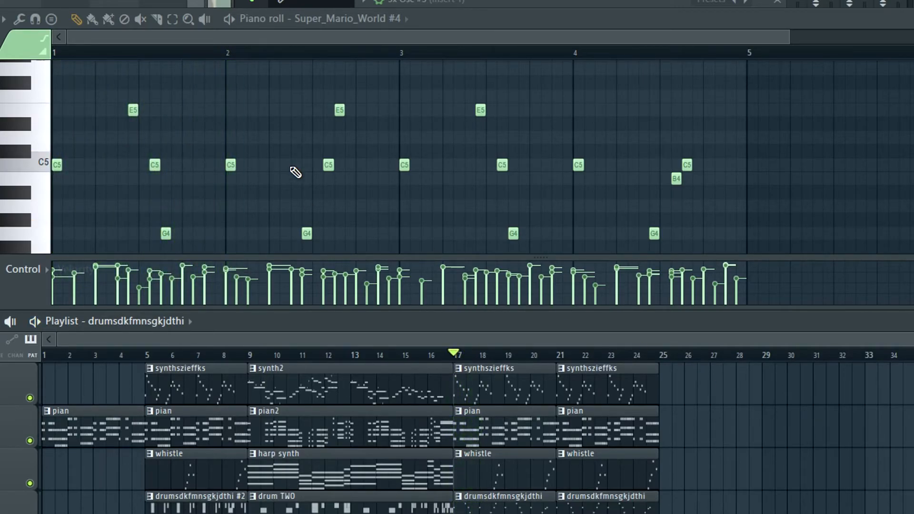